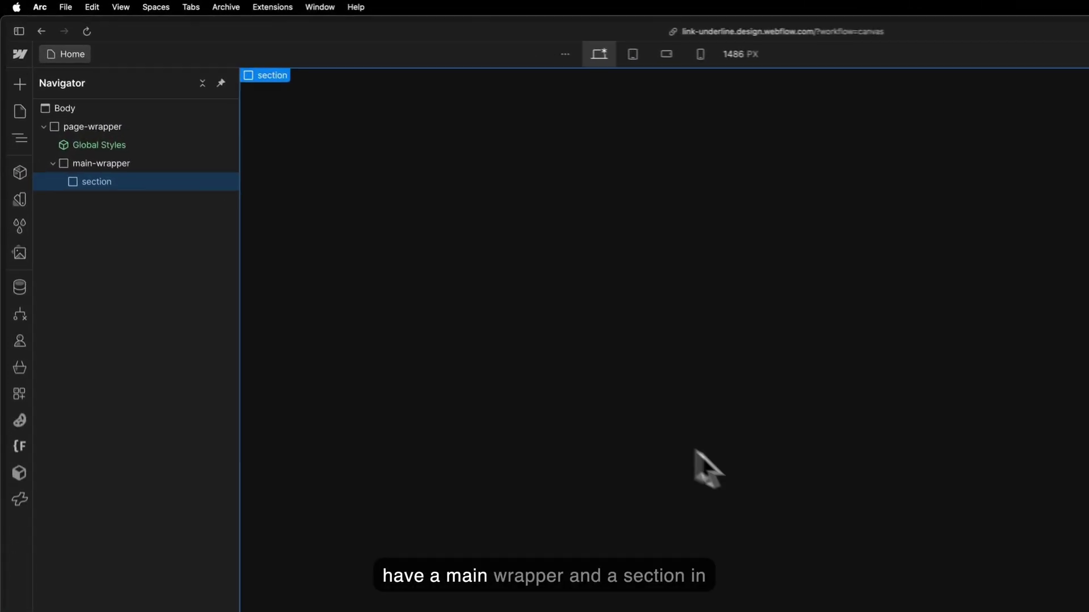
Step: Insert a Div Block into the section and give it the class text-link-wrapper
key(super+k)
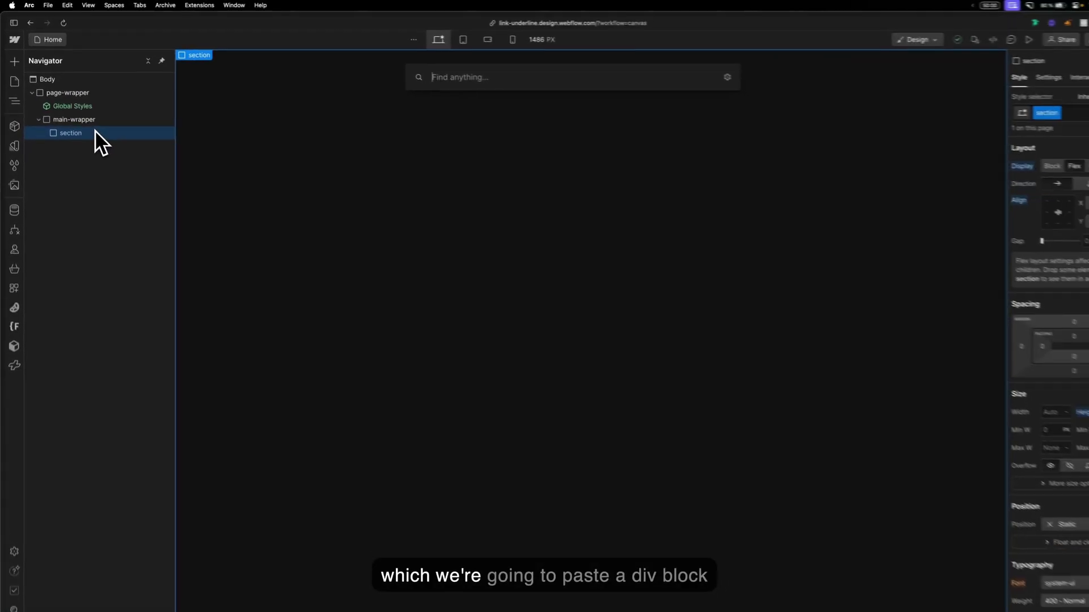
text(div)
key(Return)
key(super+Return)
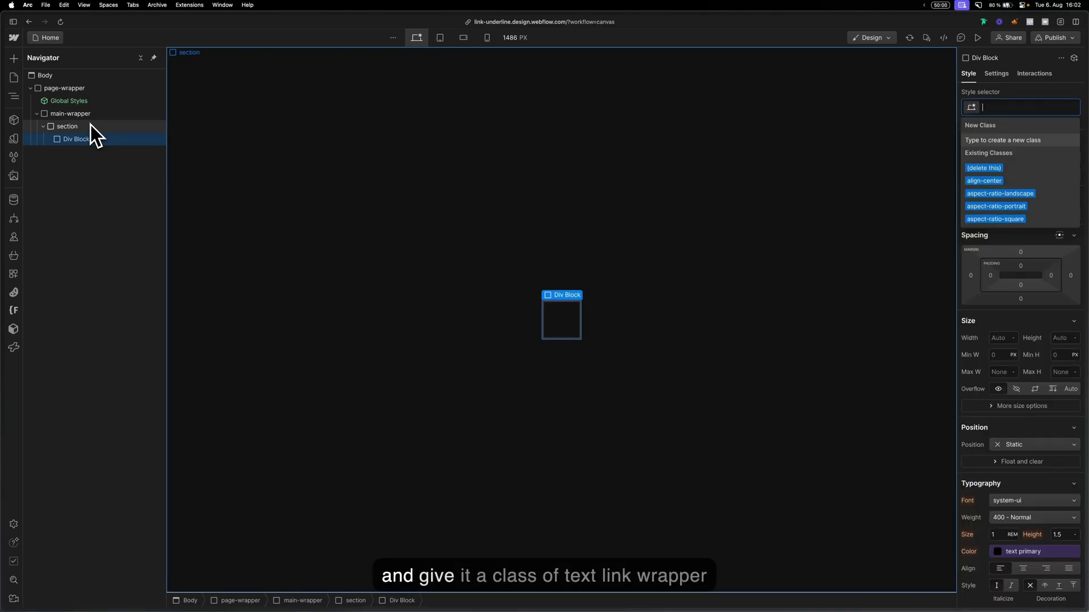
text(text-link.)
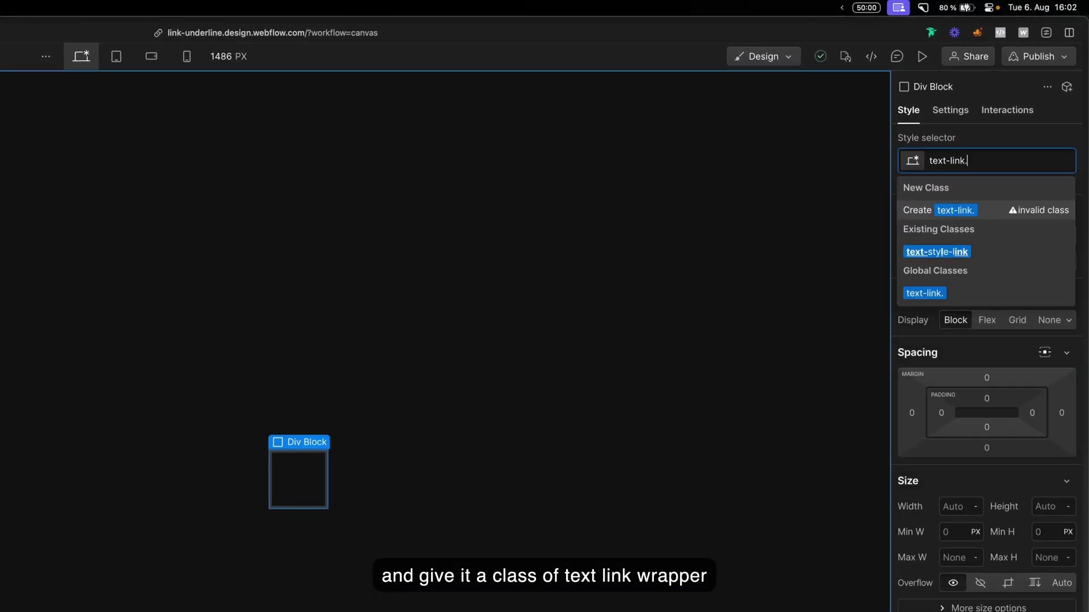
key(BackSpace)
text(-wrapp)
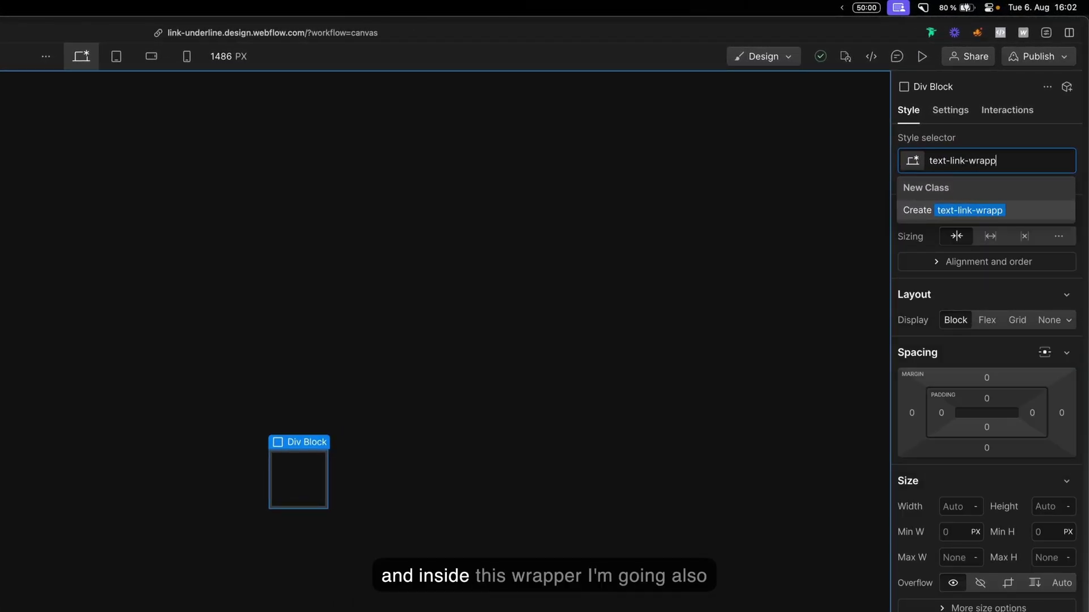
text(er)
key(Return)
Step: Add a Link inside text-link-wrapper
key(super+e)
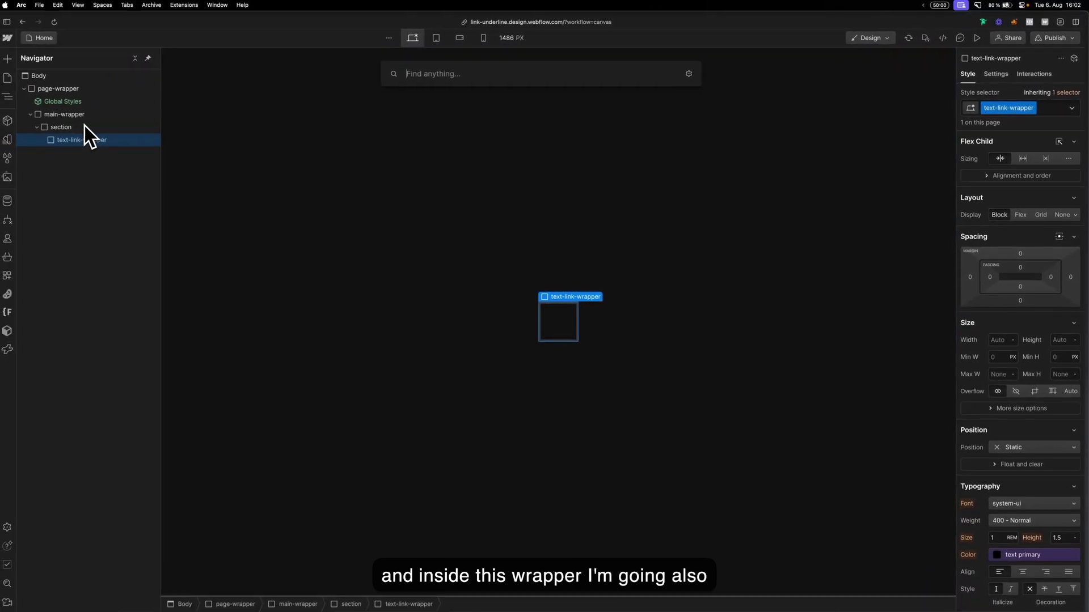
text(text)
key(Return)
Step: Add a Div Block after the link and give it the class text-link-underline
key(super+e)
text(d)
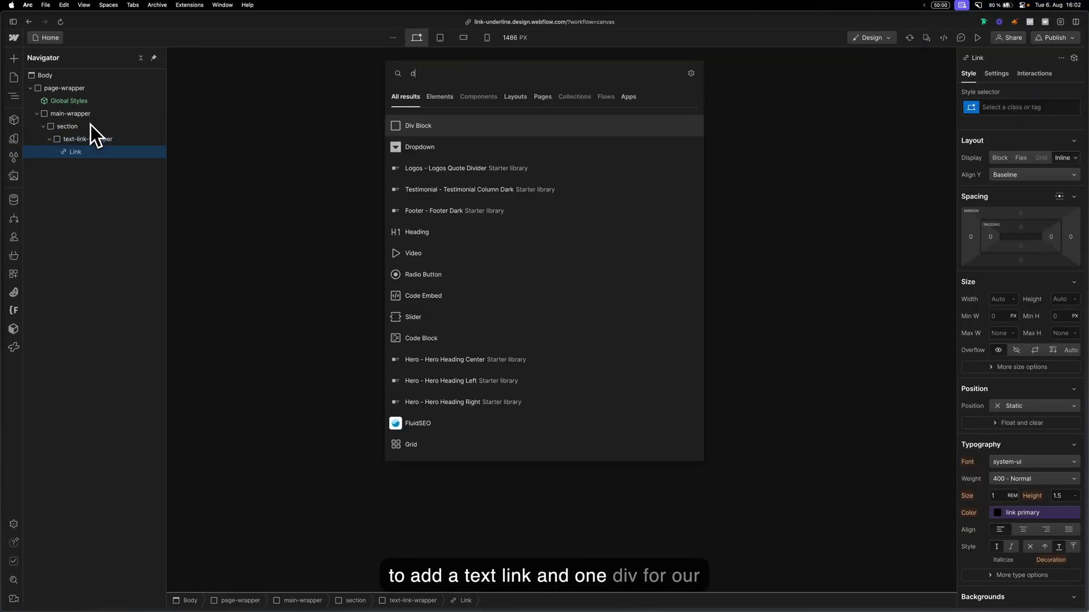
key(Return)
key(super+Return)
text(te)
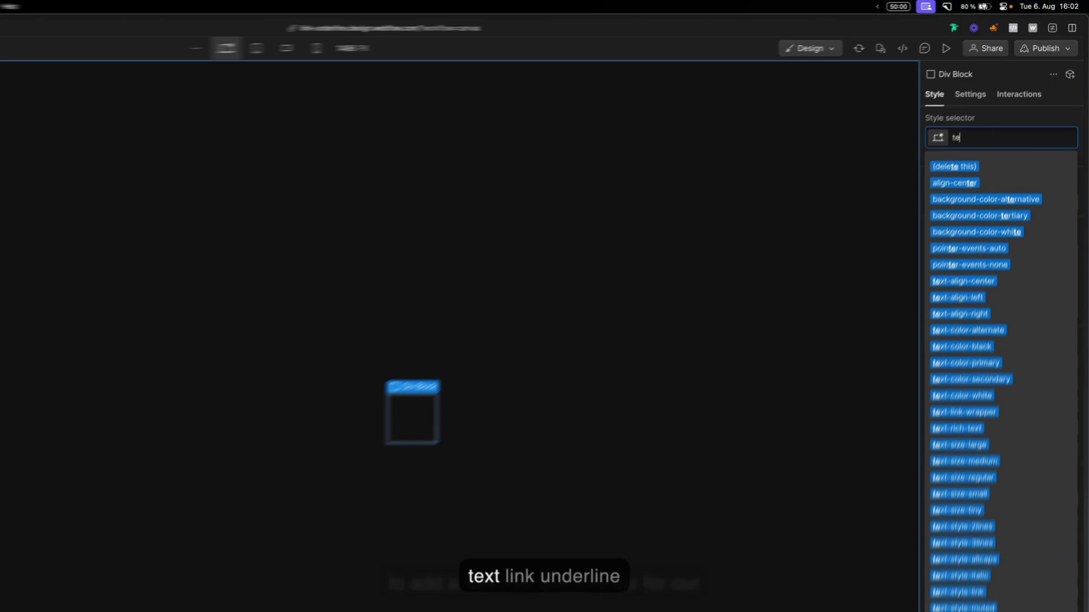
text(xt)
key(BackSpace)
key(BackSpace)
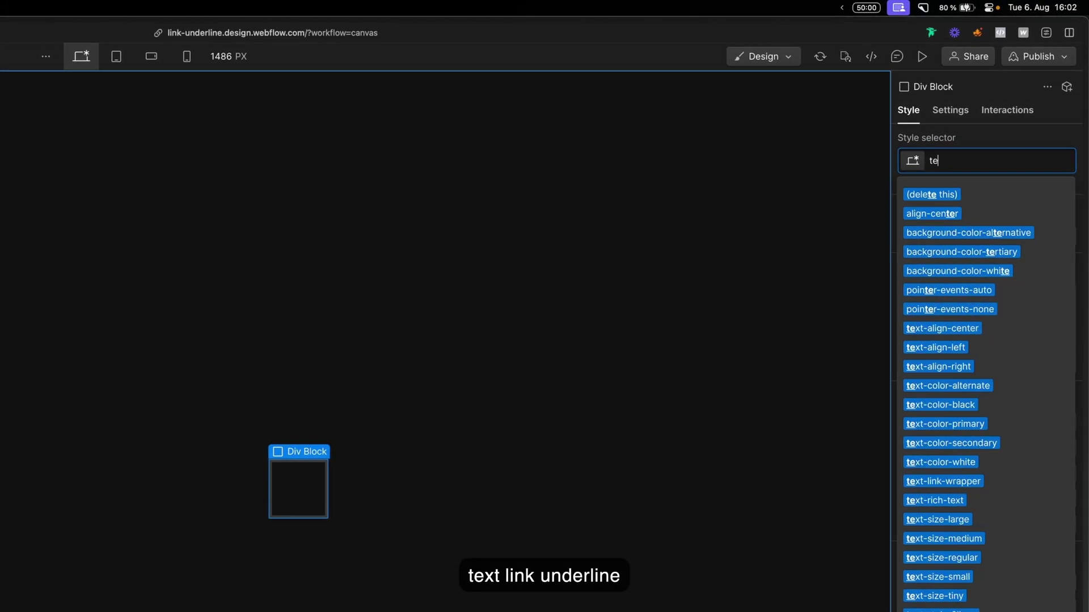
text(xt-link-un)
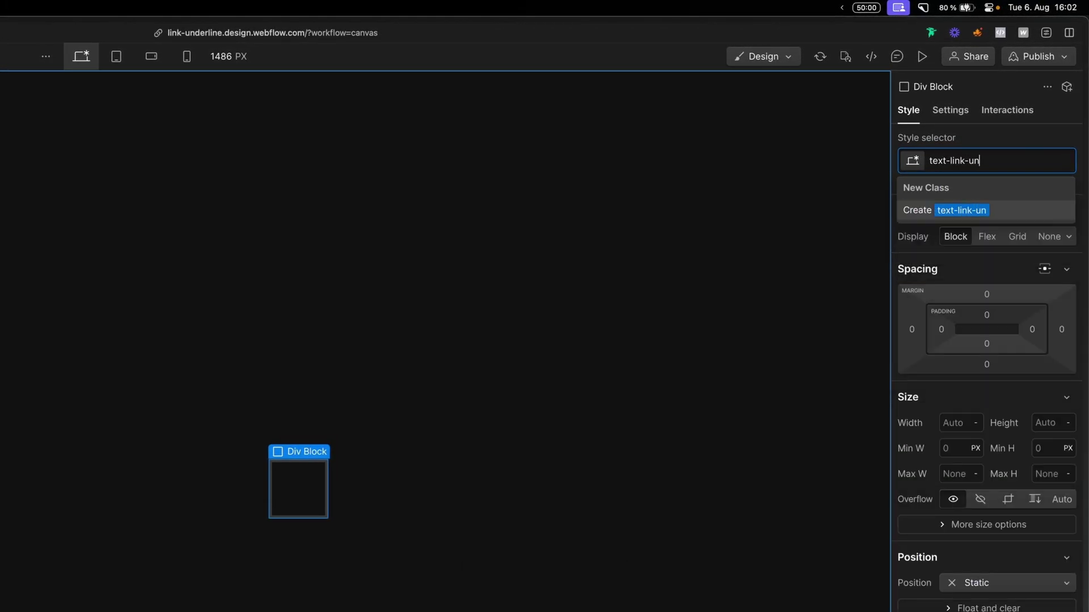
text(derline)
key(Return)
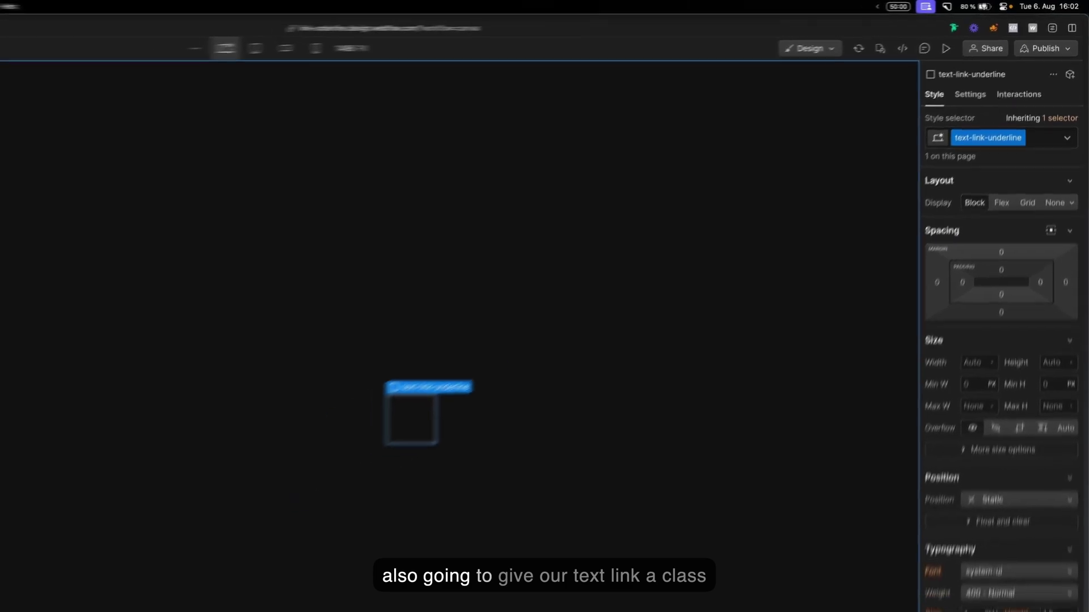
Step: Give the Link the class text-link
click(84, 159)
key(super+Return)
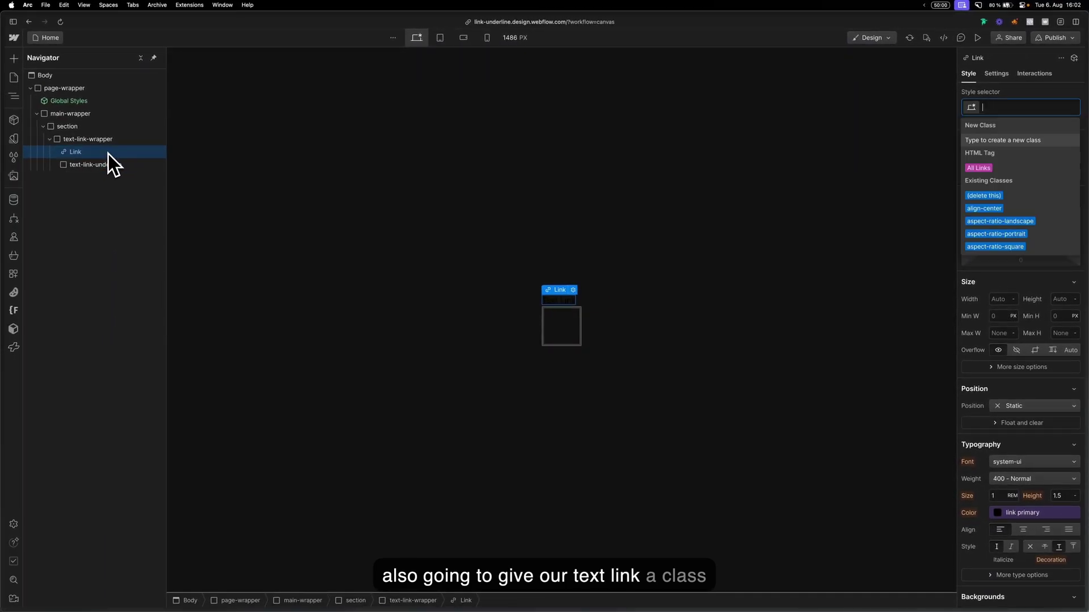
text(tes)
key(BackSpace)
text(xt-link)
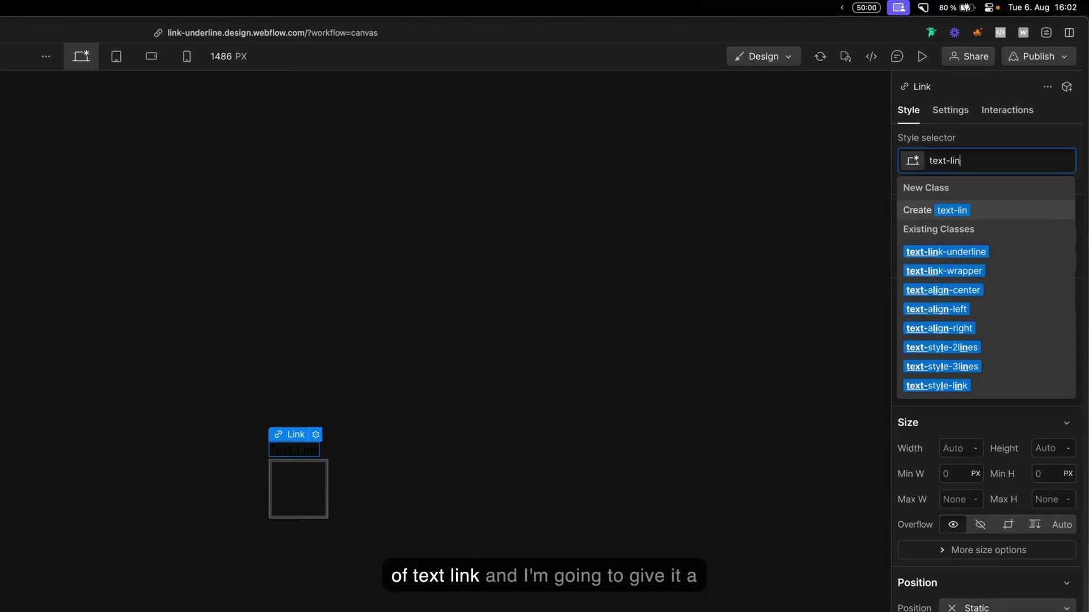
key(Return)
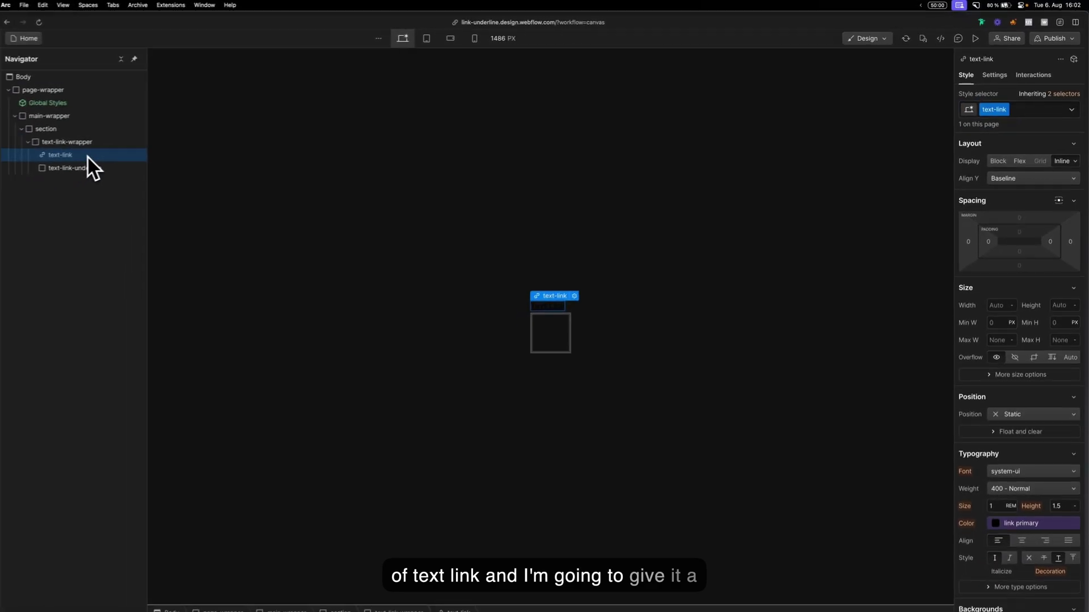
Step: Set the text-link colour to the white link alternate variable
scroll(1071, 428, down, 3)
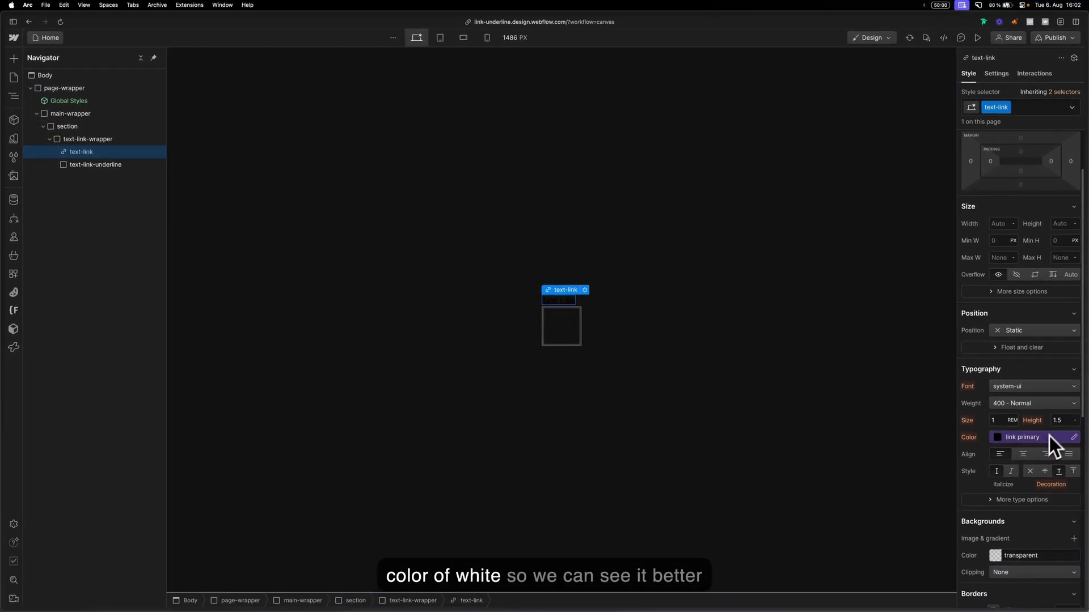
click(1047, 440)
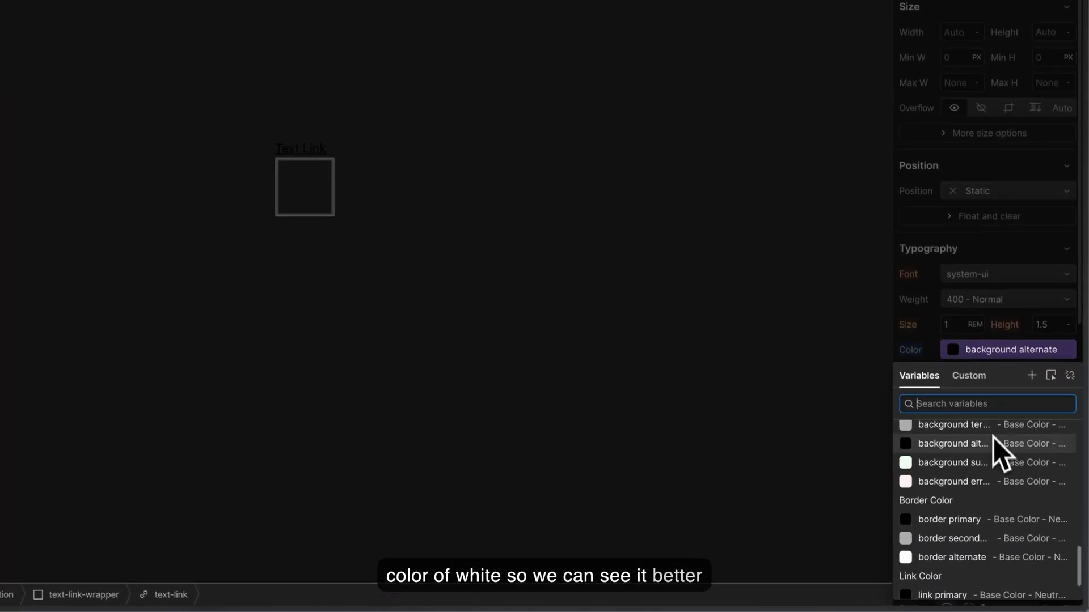
scroll(975, 499, down, 2)
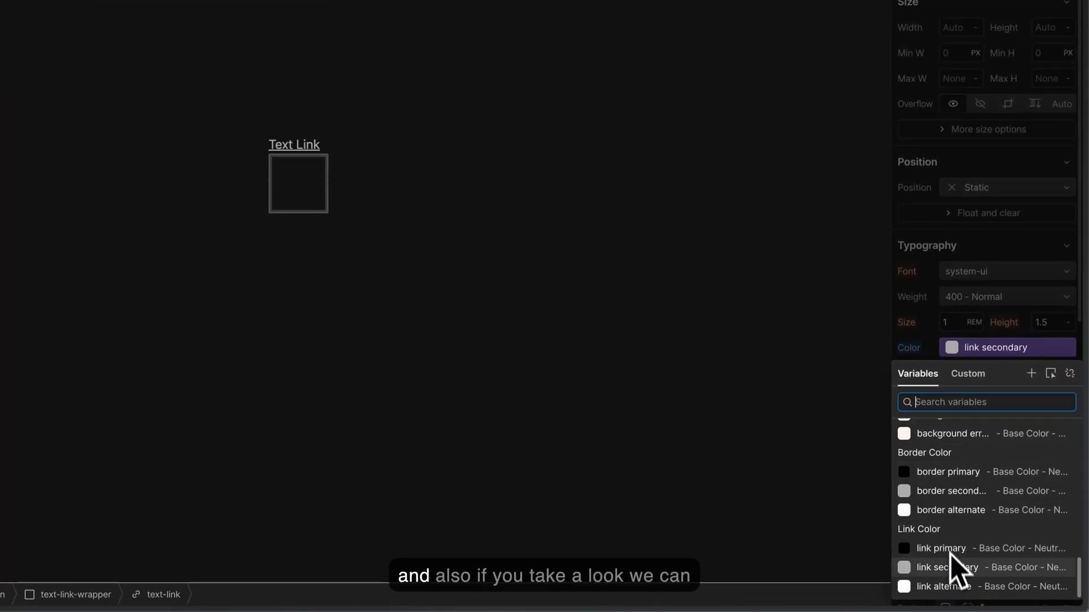
click(953, 584)
scroll(989, 451, up, 2)
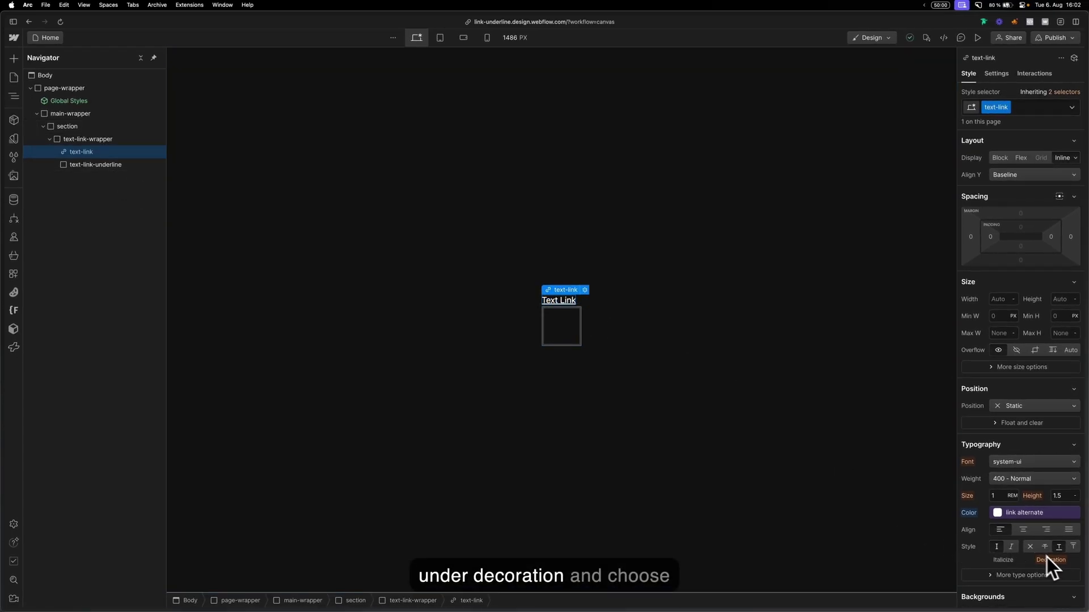
Step: Set the link's text decoration to none and make the underline div a 2px white bar
click(1030, 548)
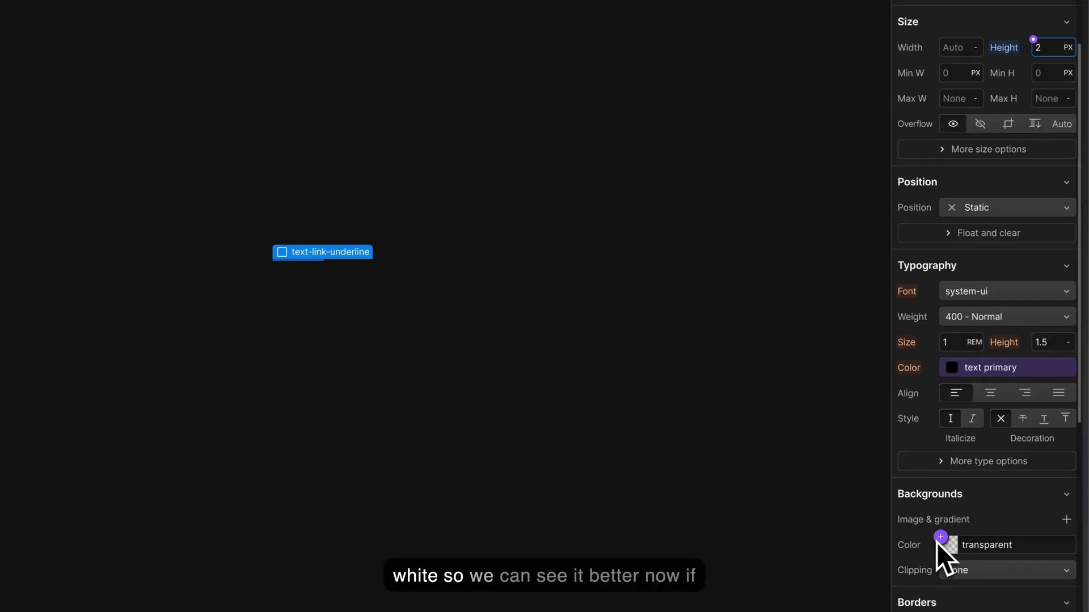
click(940, 544)
scroll(930, 442, down, 1)
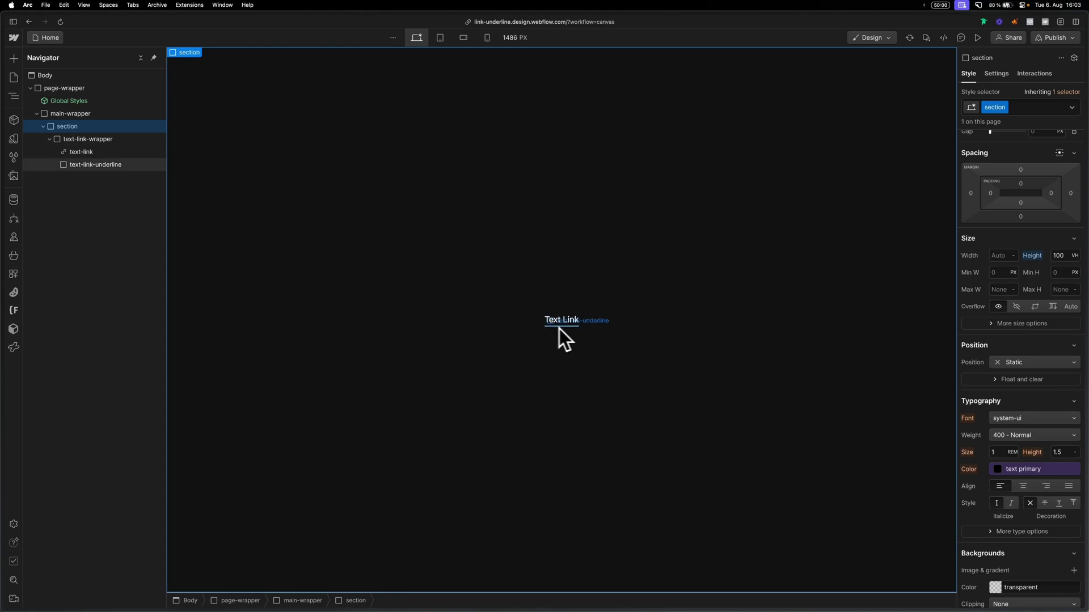
Step: Set the Text Link font size to 3 rem and deselect it to preview
click(575, 327)
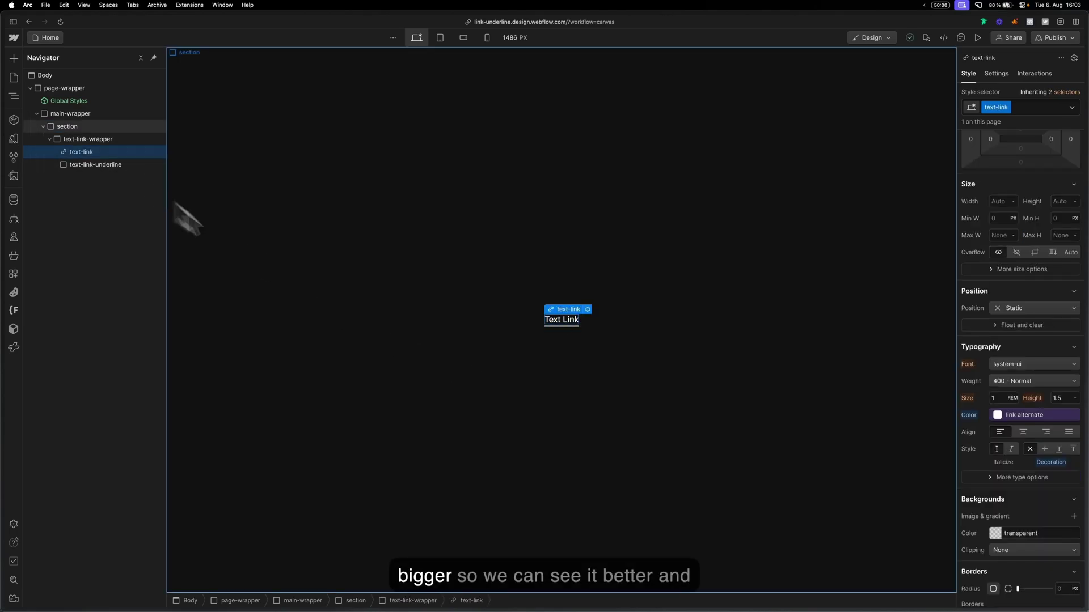
click(999, 398)
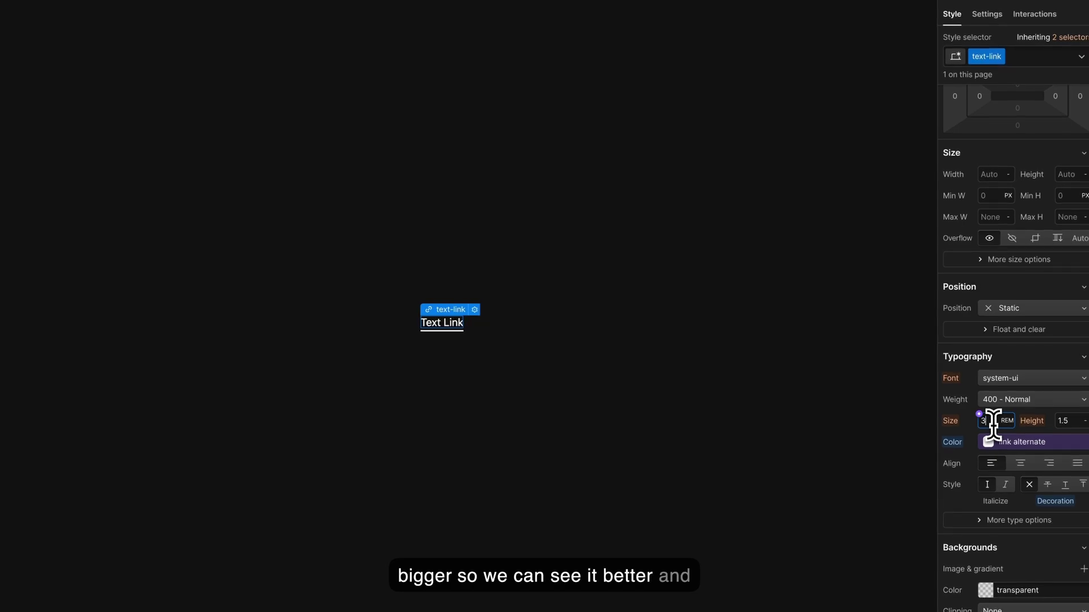
text(3)
click(617, 248)
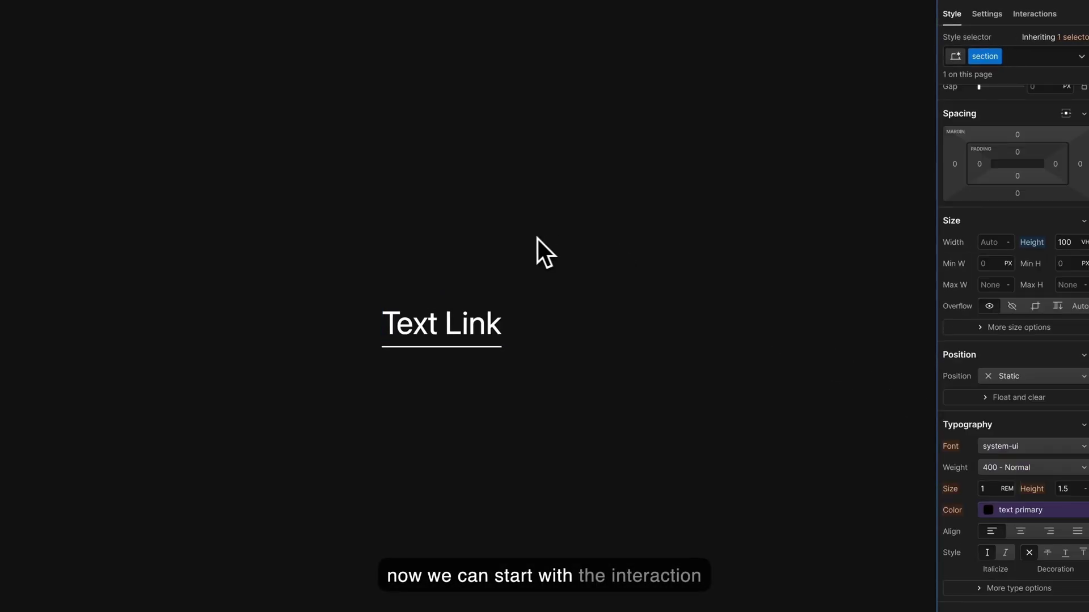
Step: Set text-link-wrapper overflow to Hidden and add a Mouse hover trigger that starts an animation
click(143, 158)
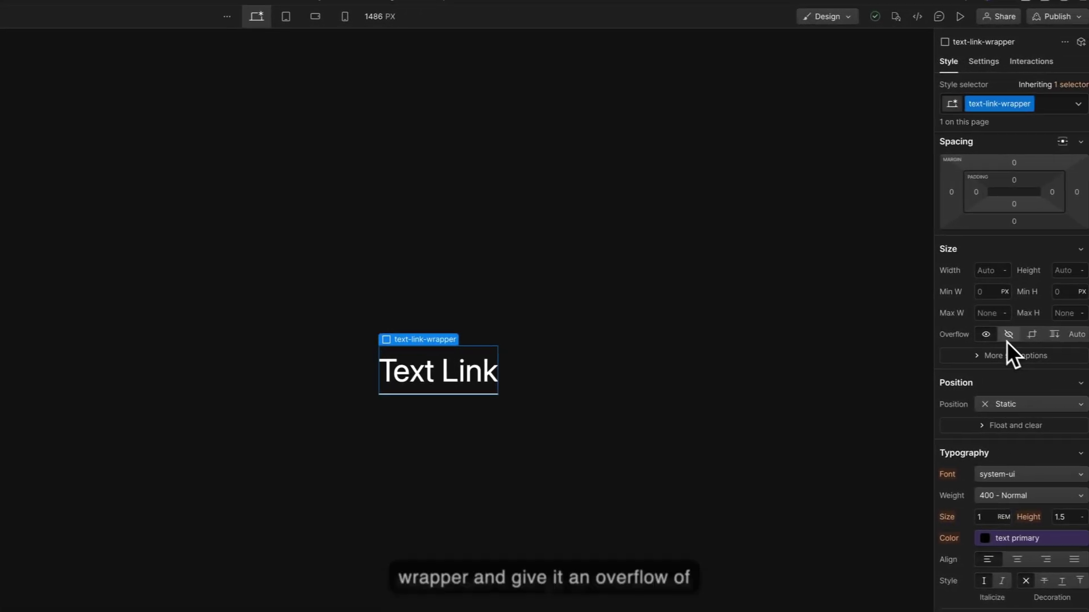
click(1008, 340)
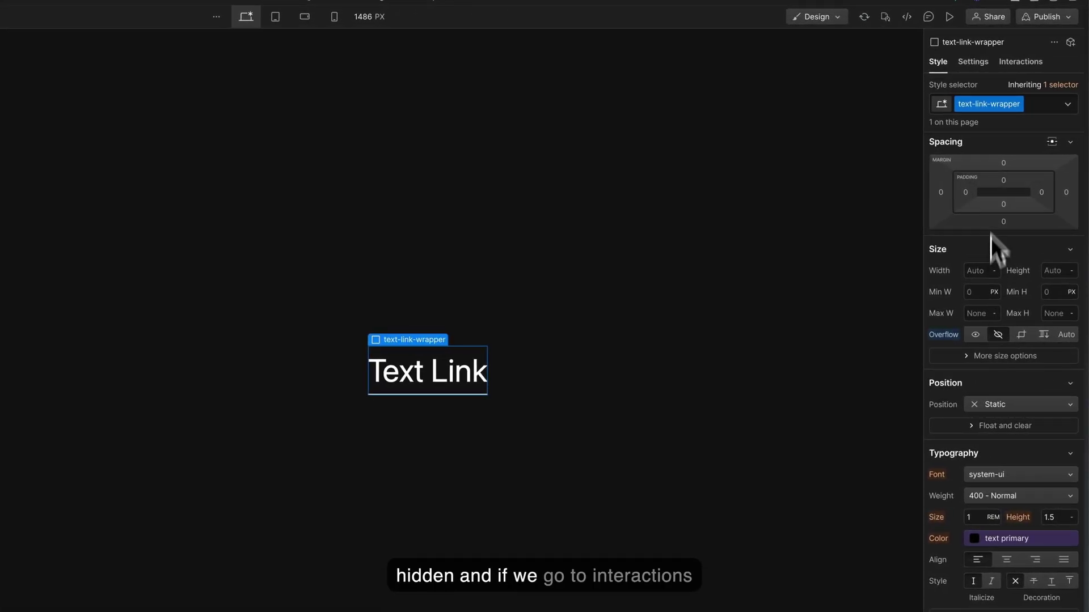
click(1022, 63)
click(1071, 109)
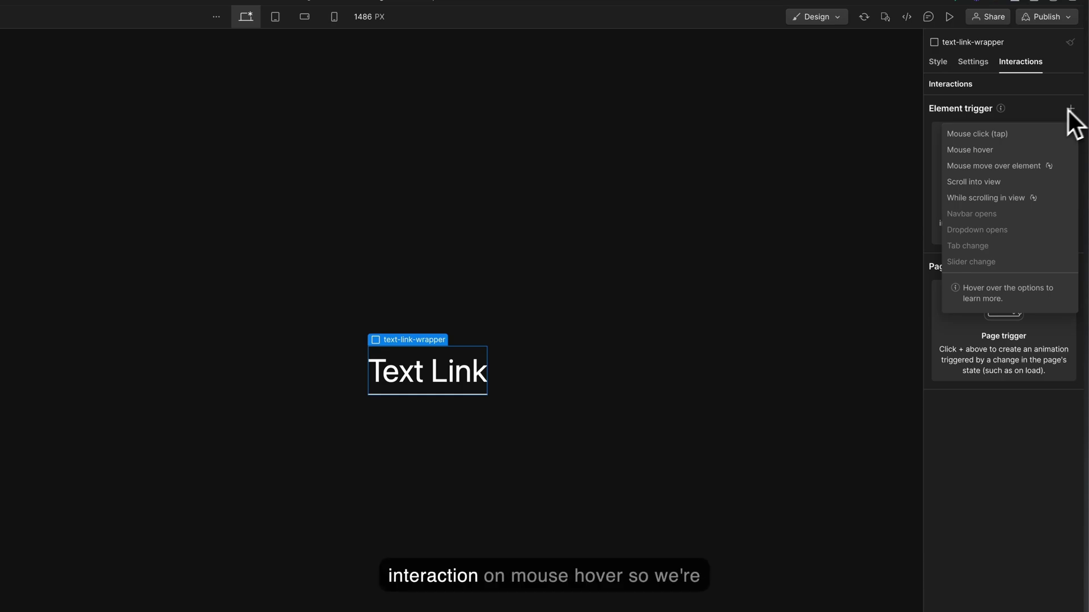
click(993, 151)
click(1032, 179)
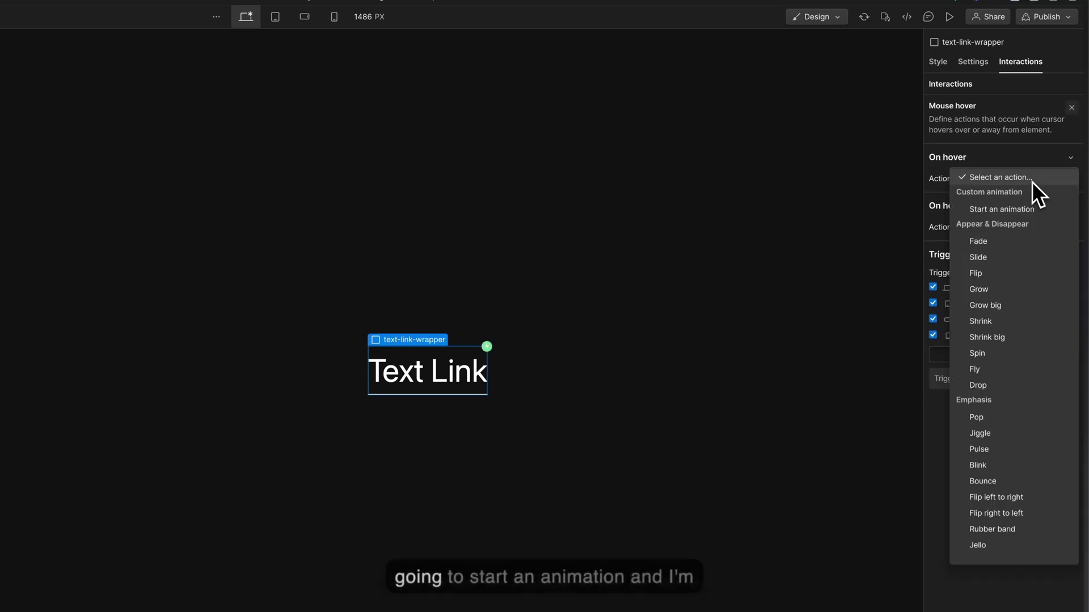
click(1026, 210)
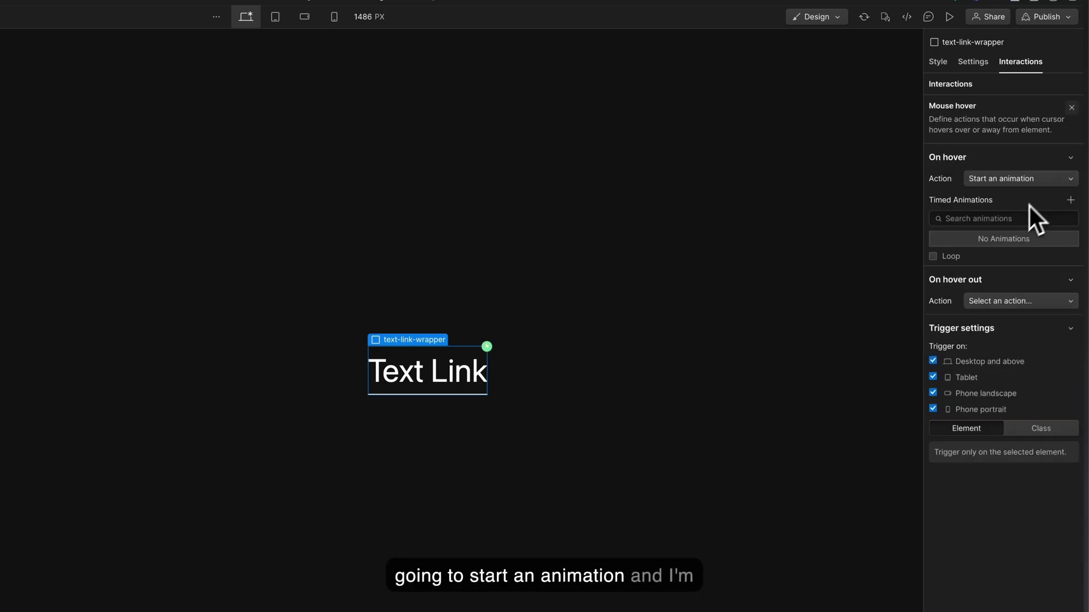
Step: Create a timed animation named text-link-hover-in with a Move action
click(1065, 202)
text(tex)
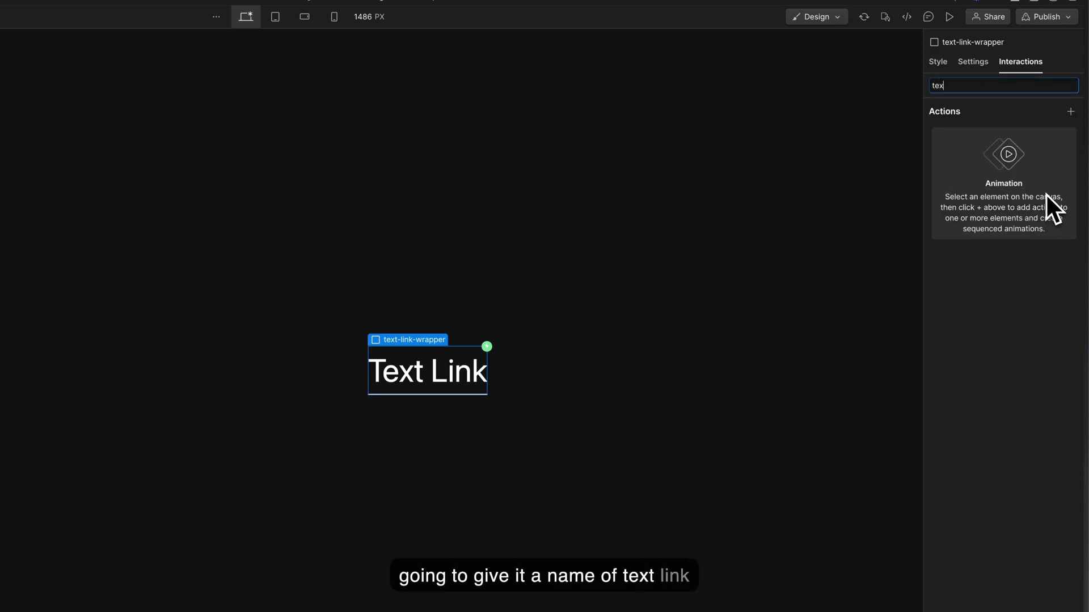
text(t-link-hover-in)
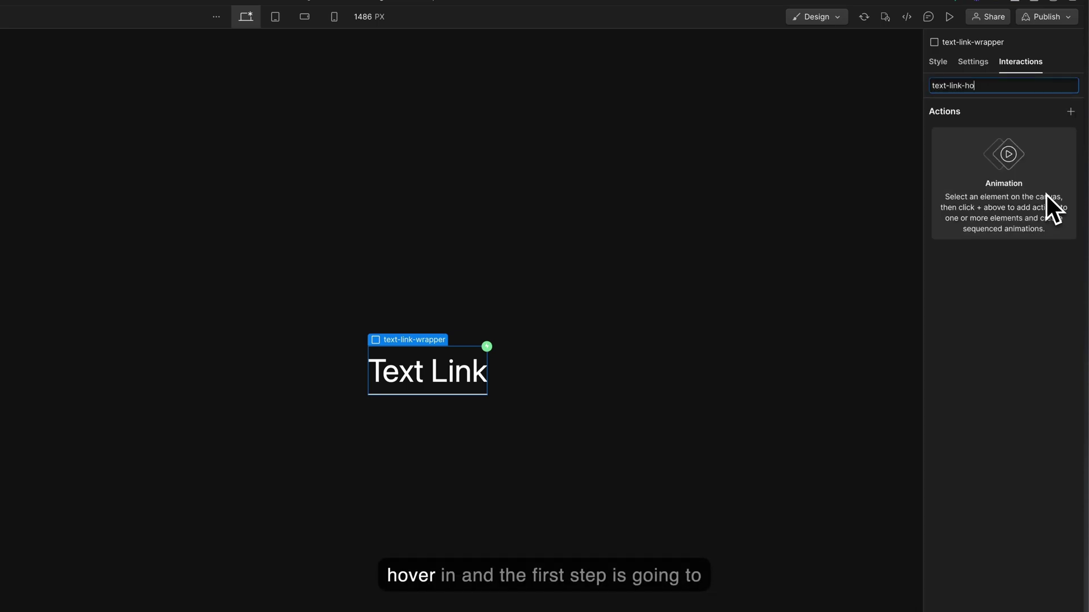
key(Return)
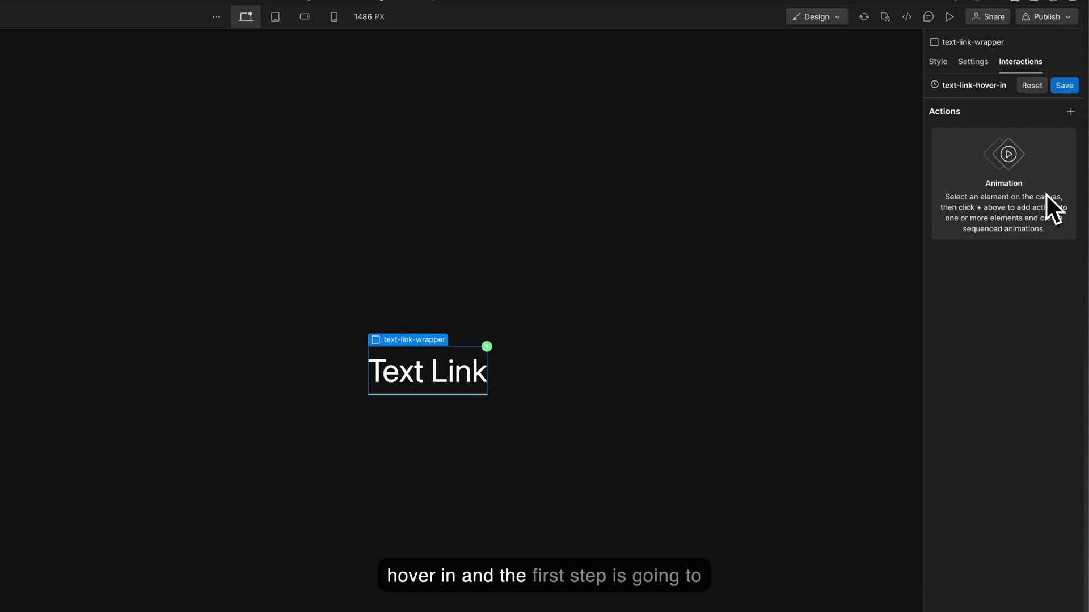
click(1071, 112)
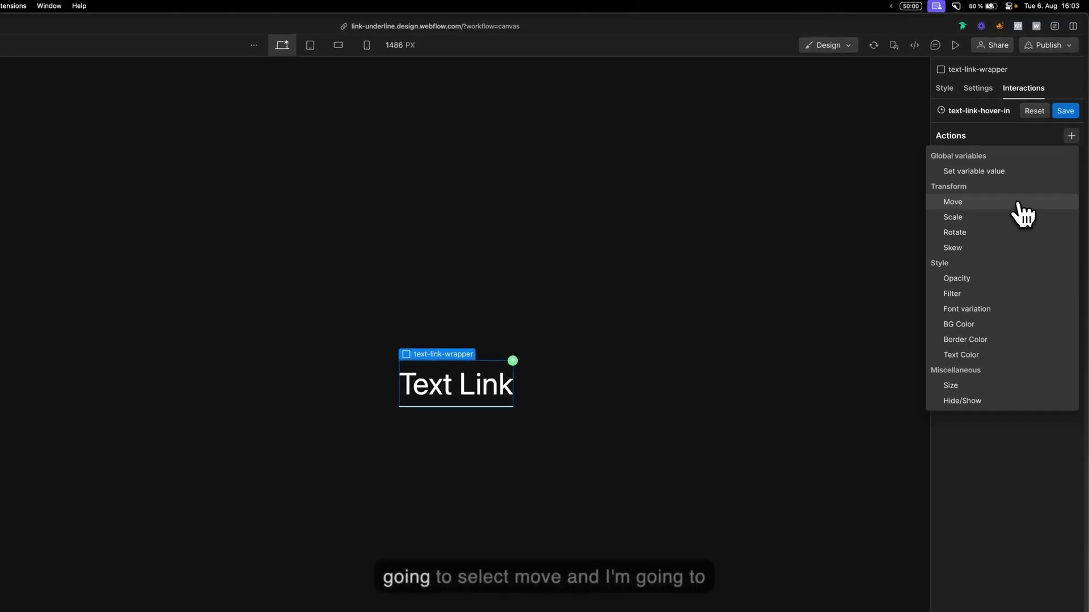
click(1022, 214)
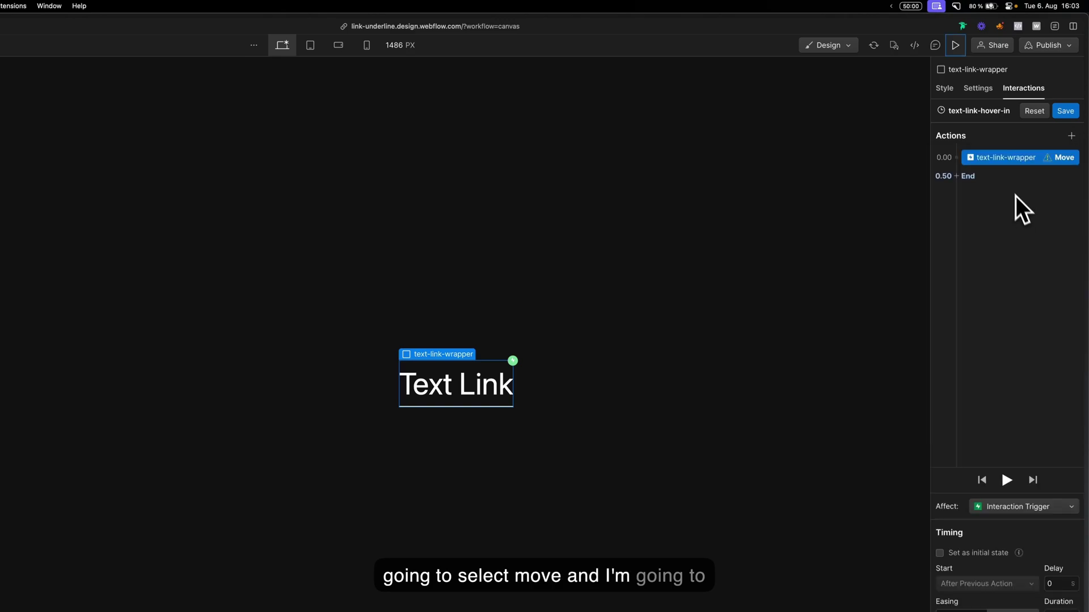
Step: Target text-link-underline, move it -100% on X as the initial state, and preview
click(1008, 165)
click(1025, 196)
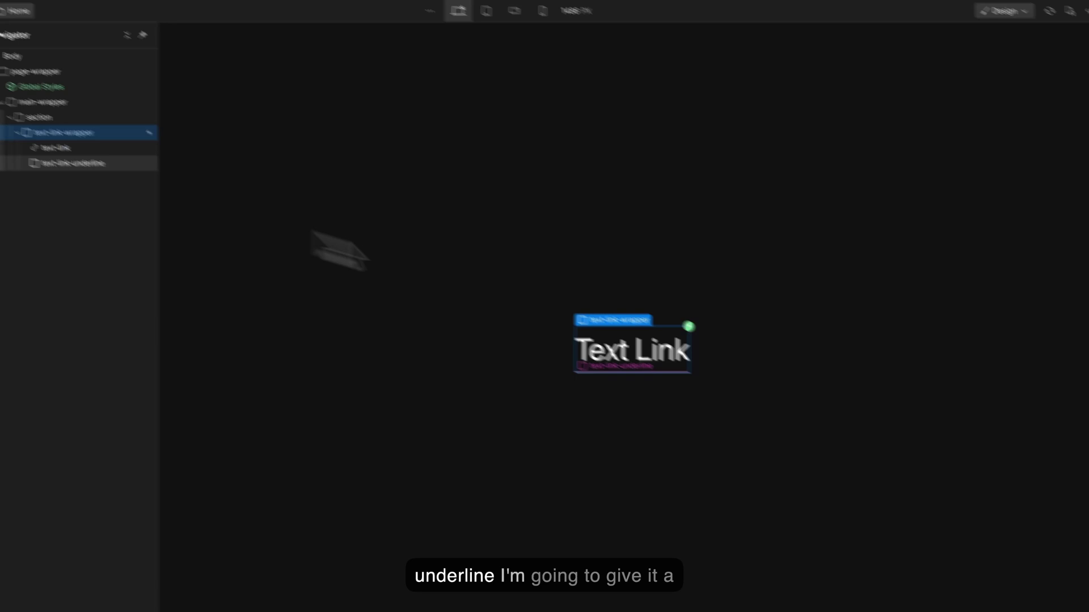
click(131, 164)
click(1055, 562)
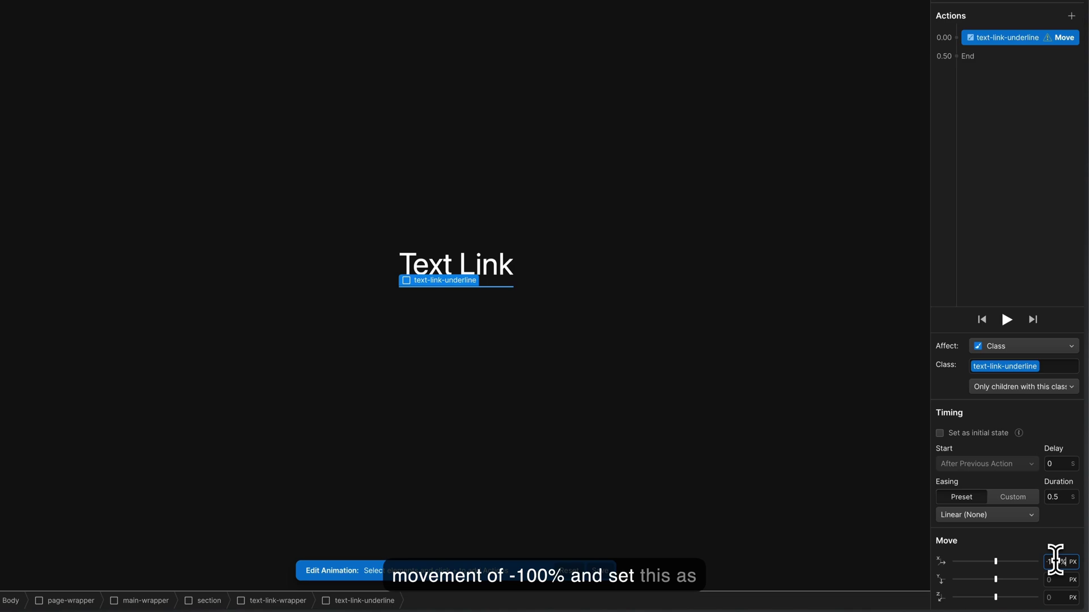
click(976, 433)
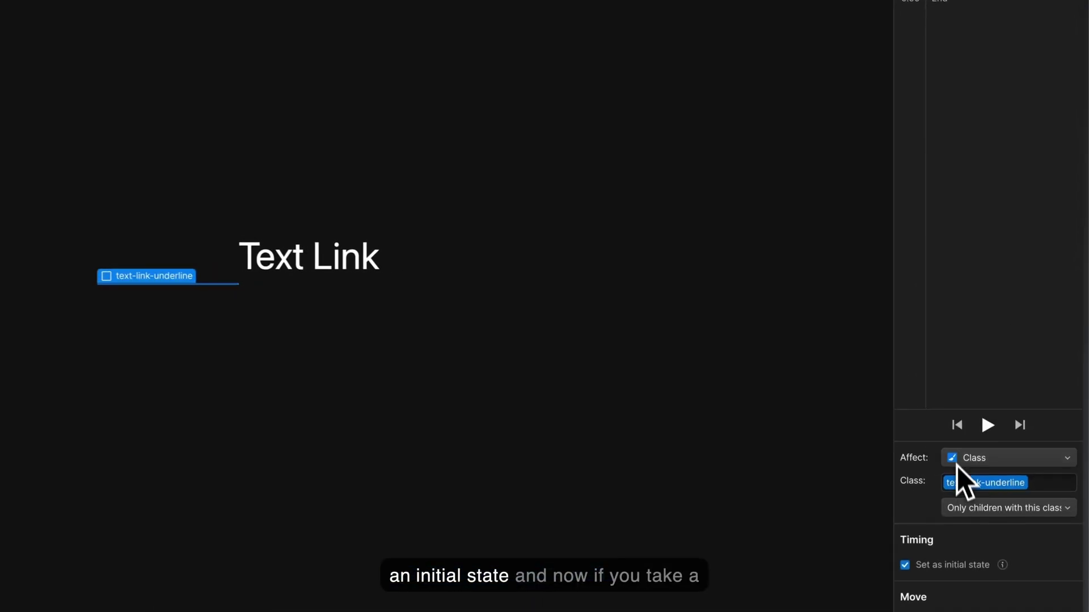
click(737, 187)
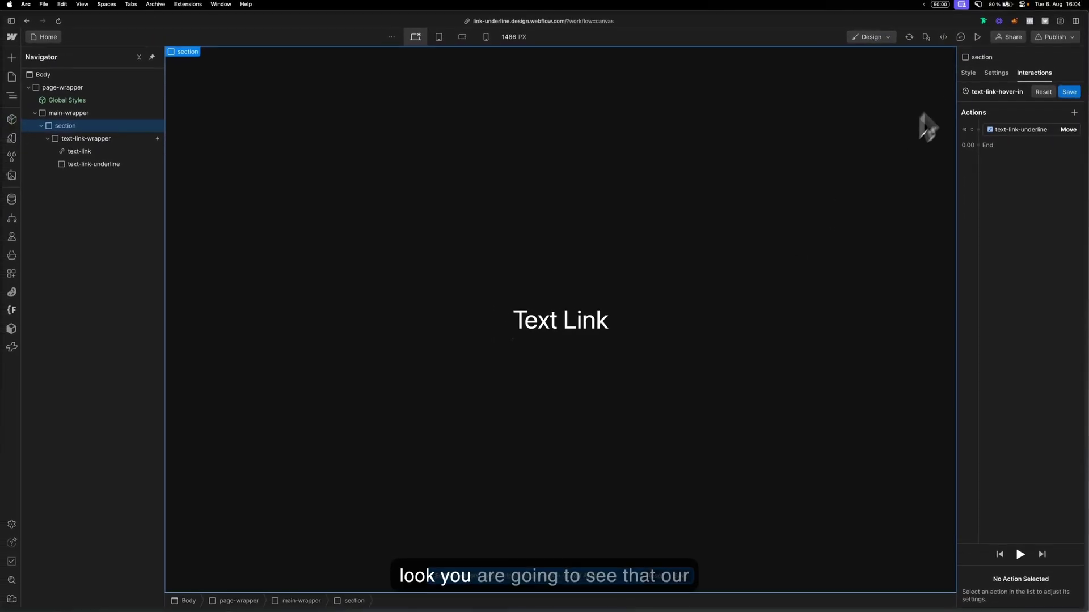
click(980, 37)
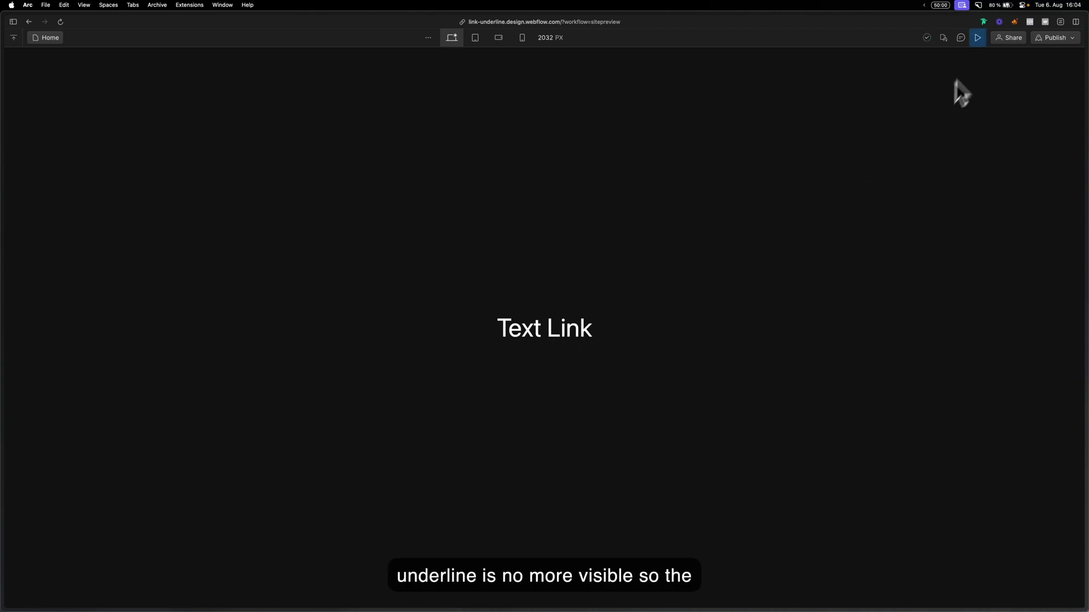
Step: Duplicate the underline Move action with X set to 0%, then preview the hover-in slide
click(977, 39)
click(1022, 132)
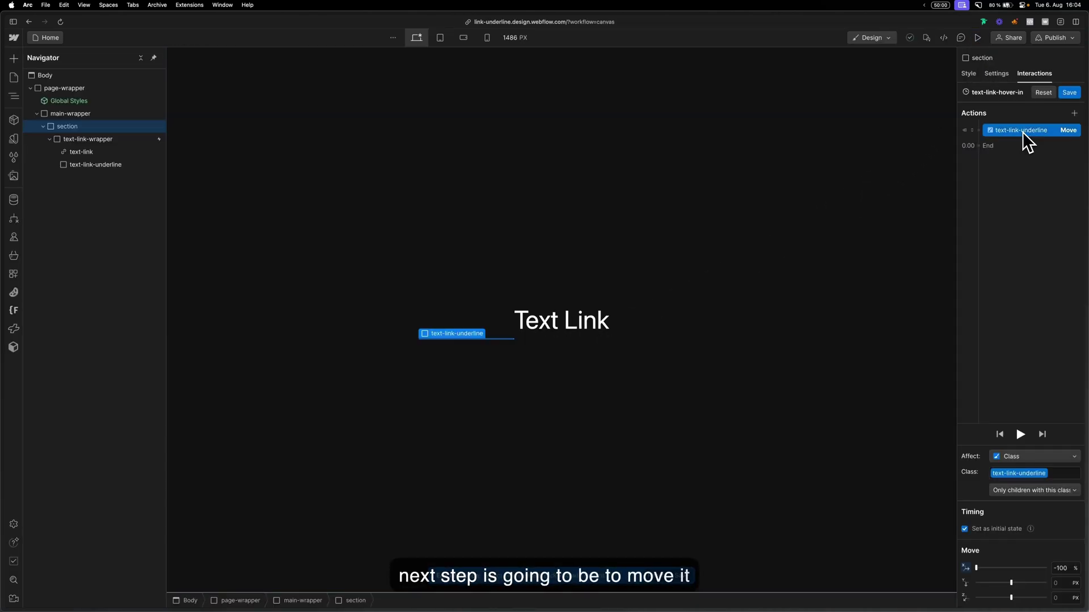
right_click(1023, 131)
click(1008, 110)
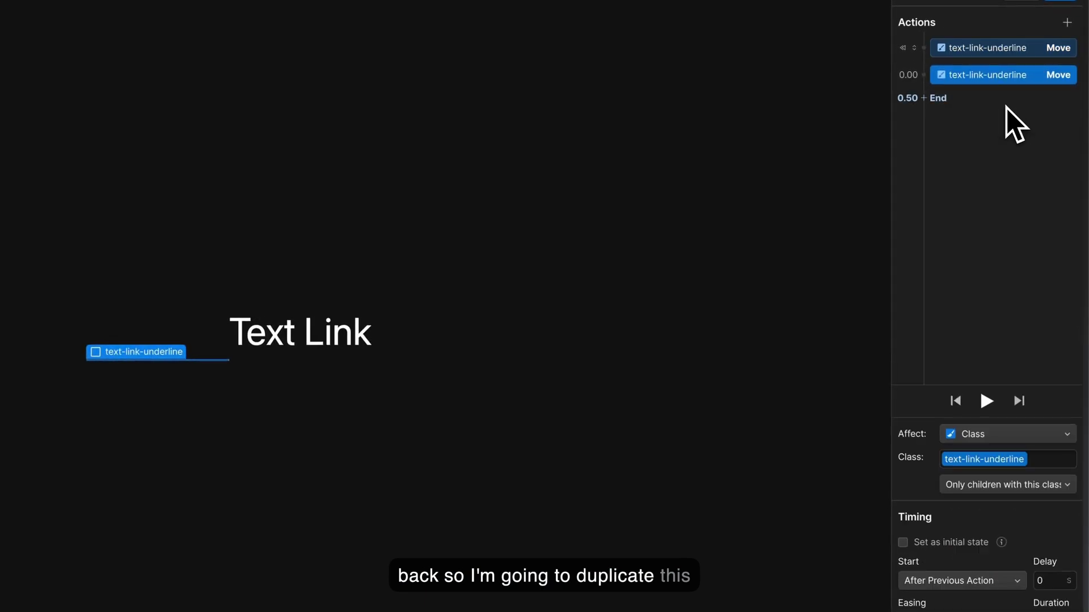
click(1047, 555)
text(0)
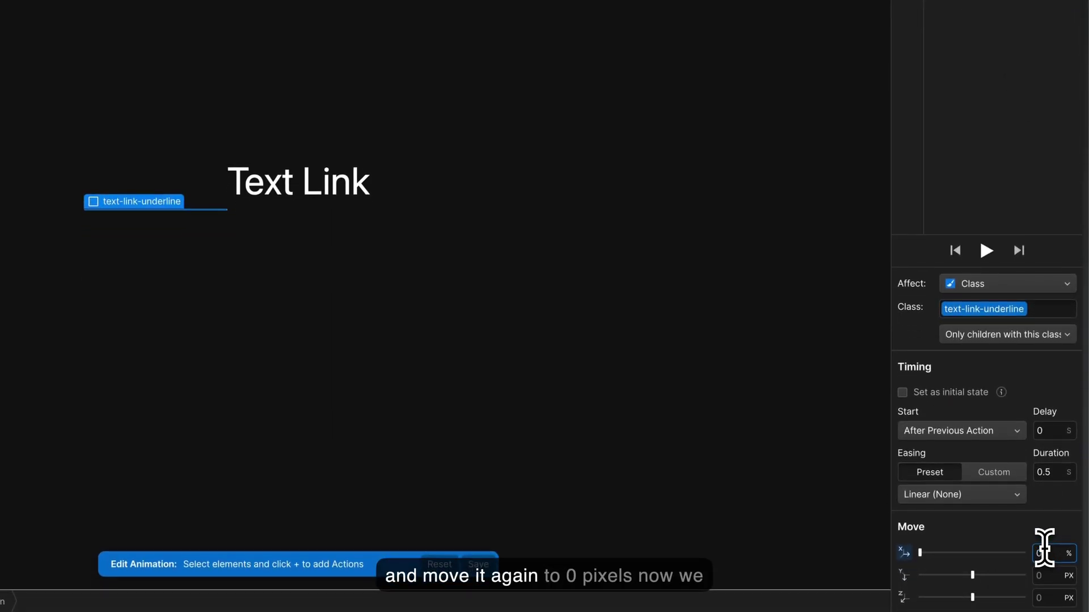
click(956, 11)
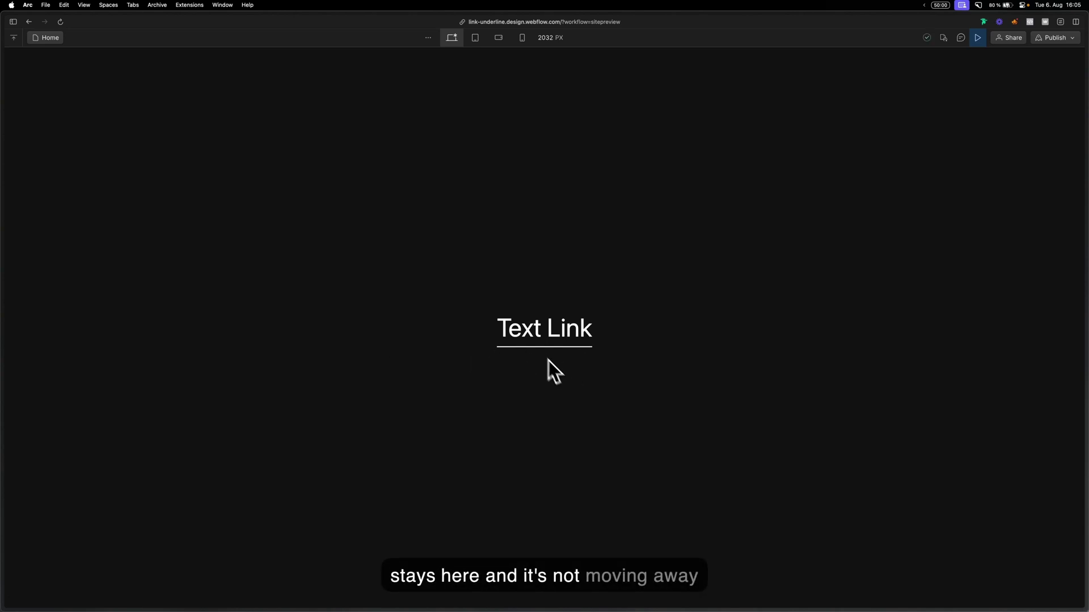
key(Escape)
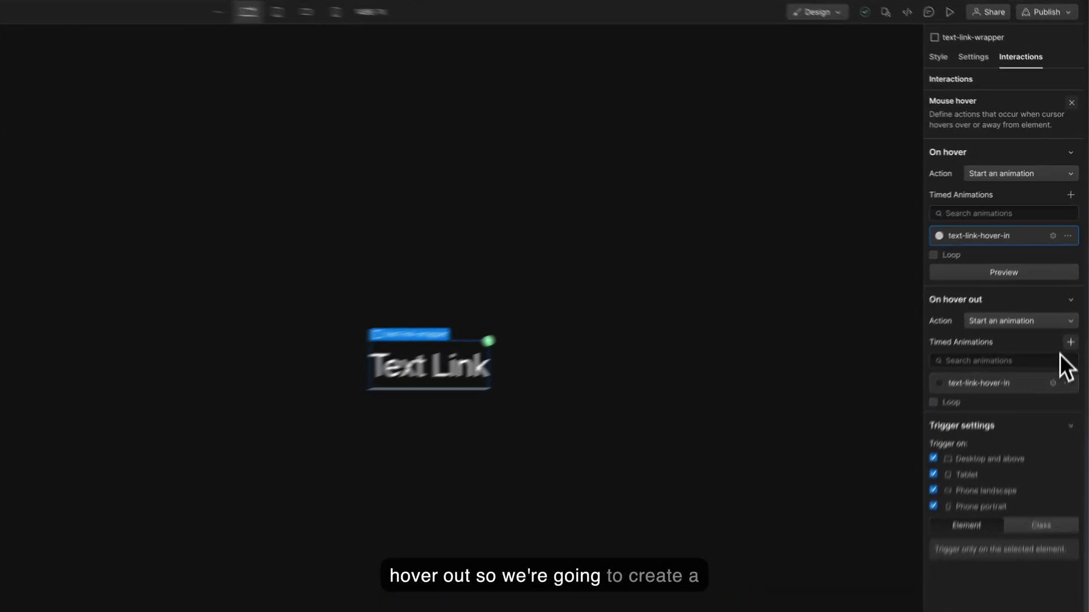
Step: Create a hover-out animation named text-link-hover-out with a Move action
click(1074, 302)
text(tex)
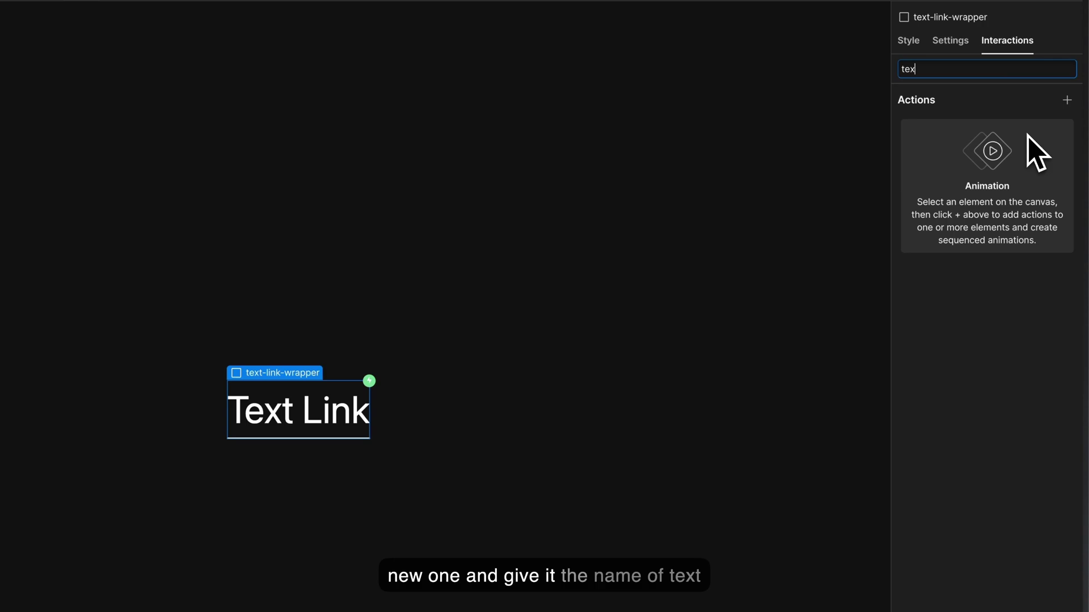
text(t-link-hov)
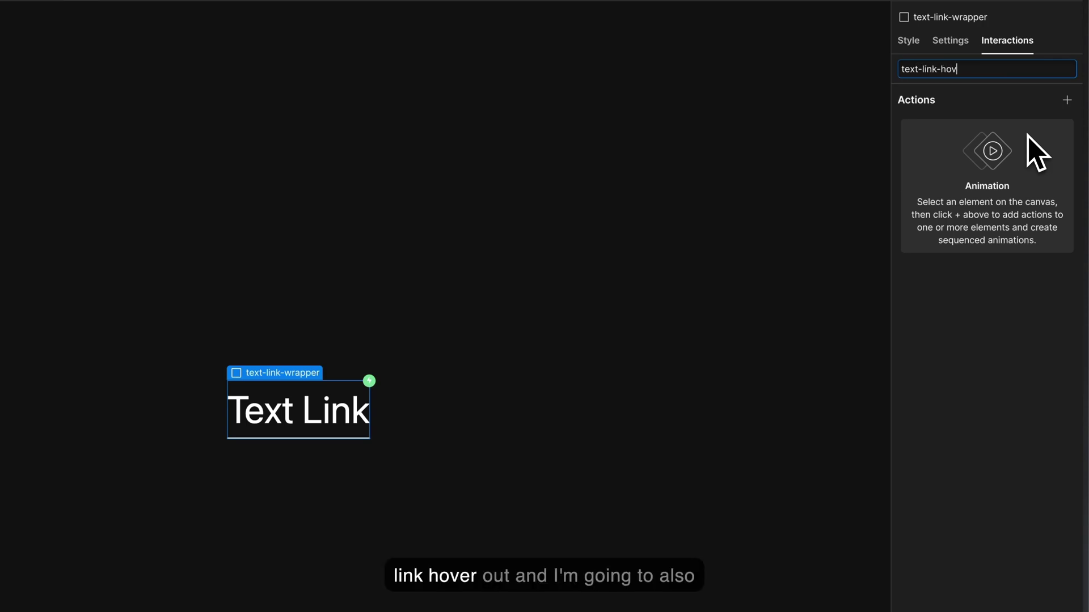
text(er-out)
key(Return)
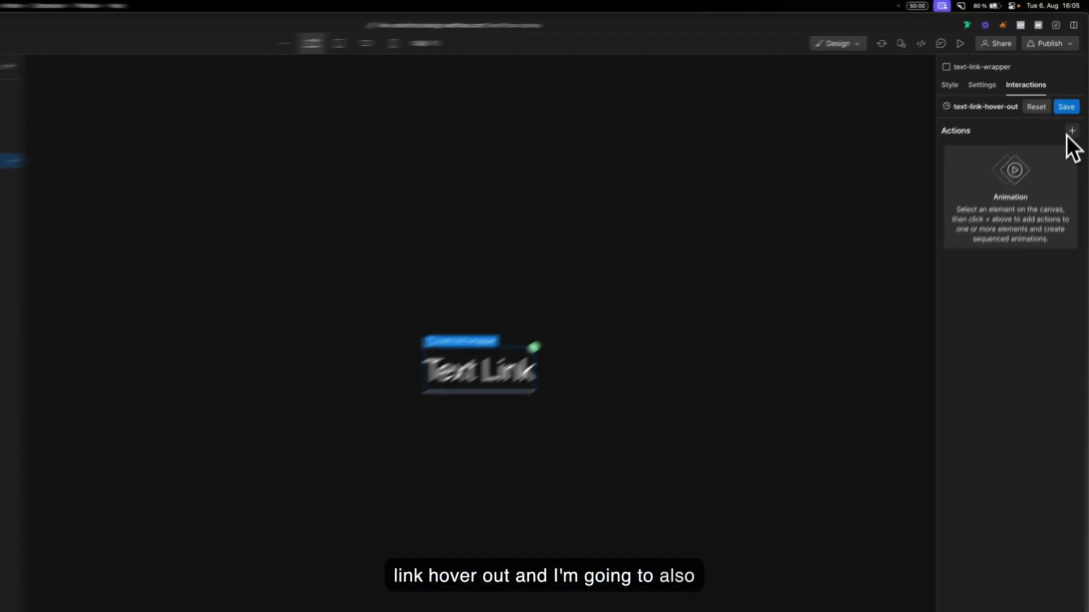
click(1069, 132)
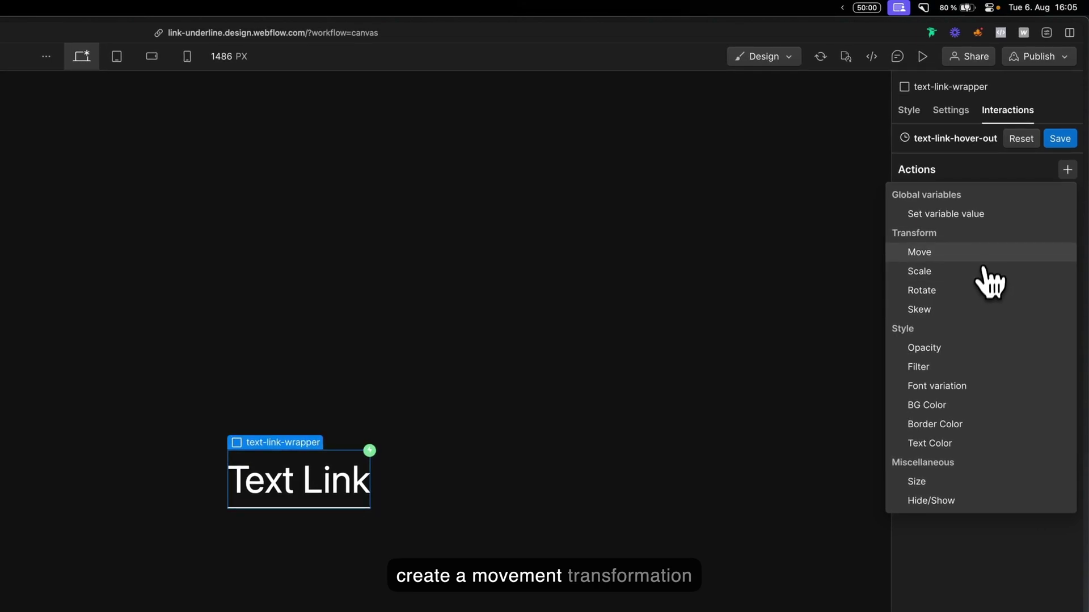
click(987, 266)
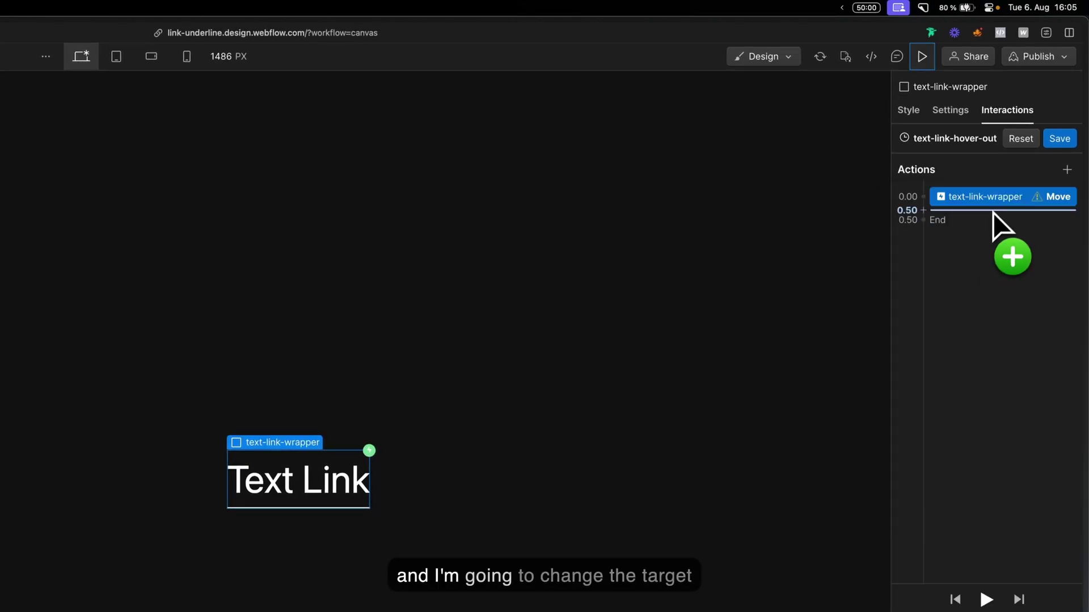
Step: Target text-link-underline and move it 100% on X
right_click(1012, 202)
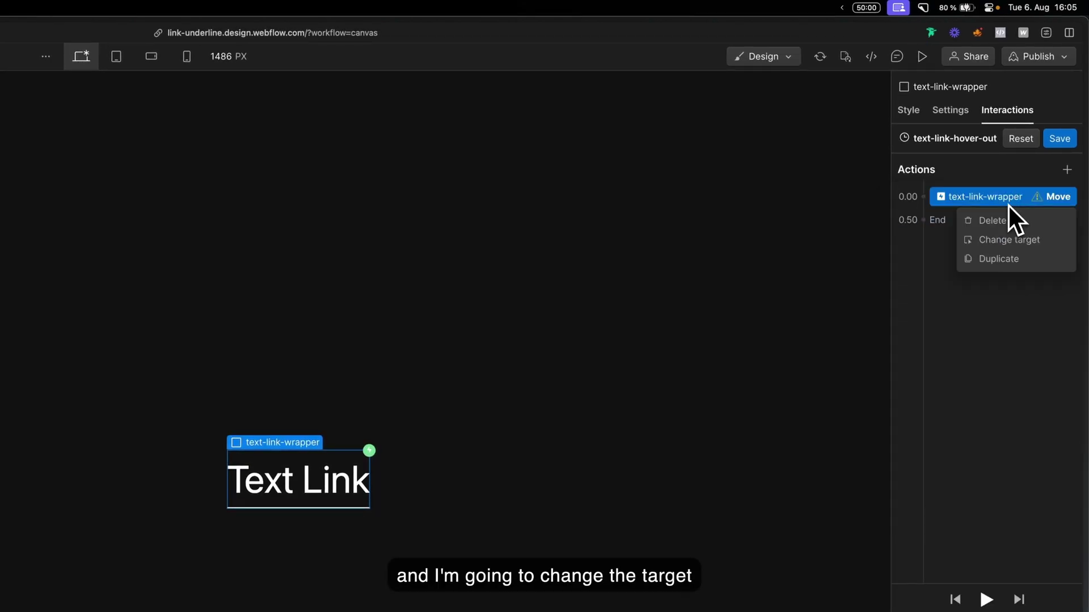
click(1011, 238)
click(114, 235)
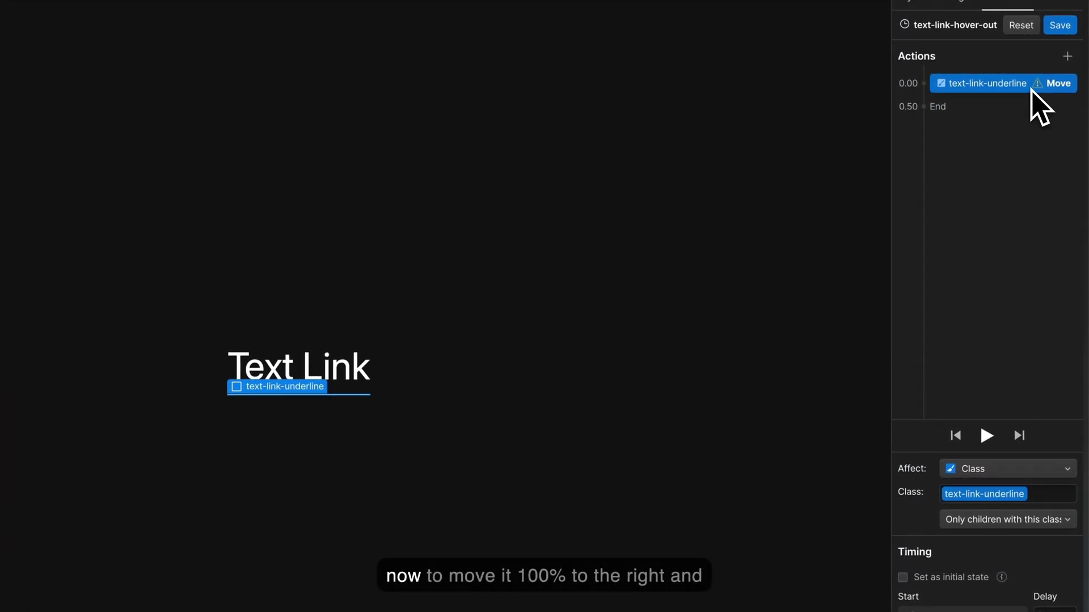
click(1048, 549)
text(10)
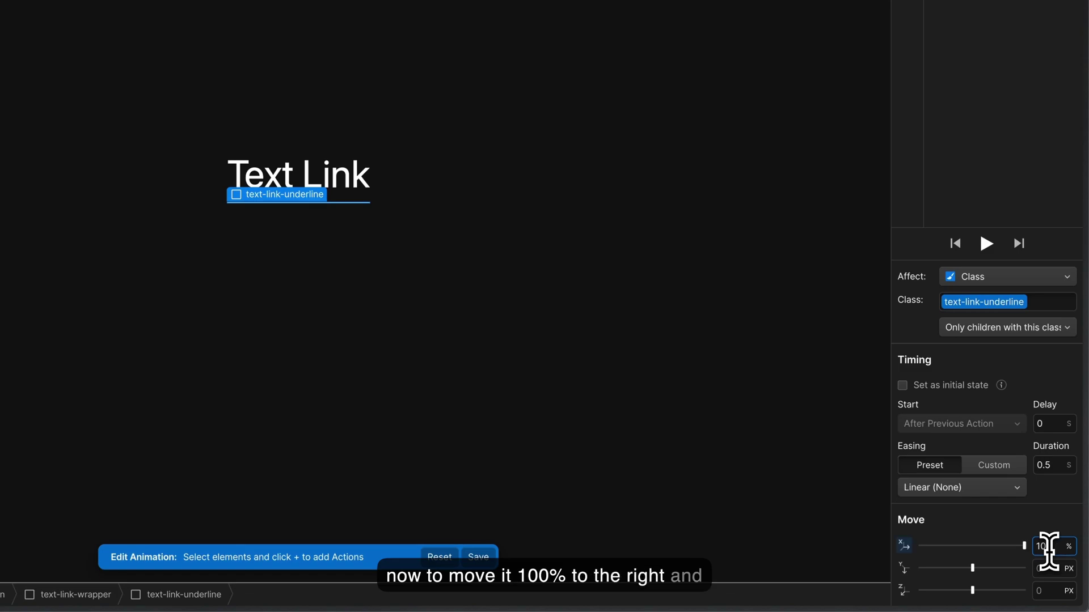
text(0)
click(1038, 0)
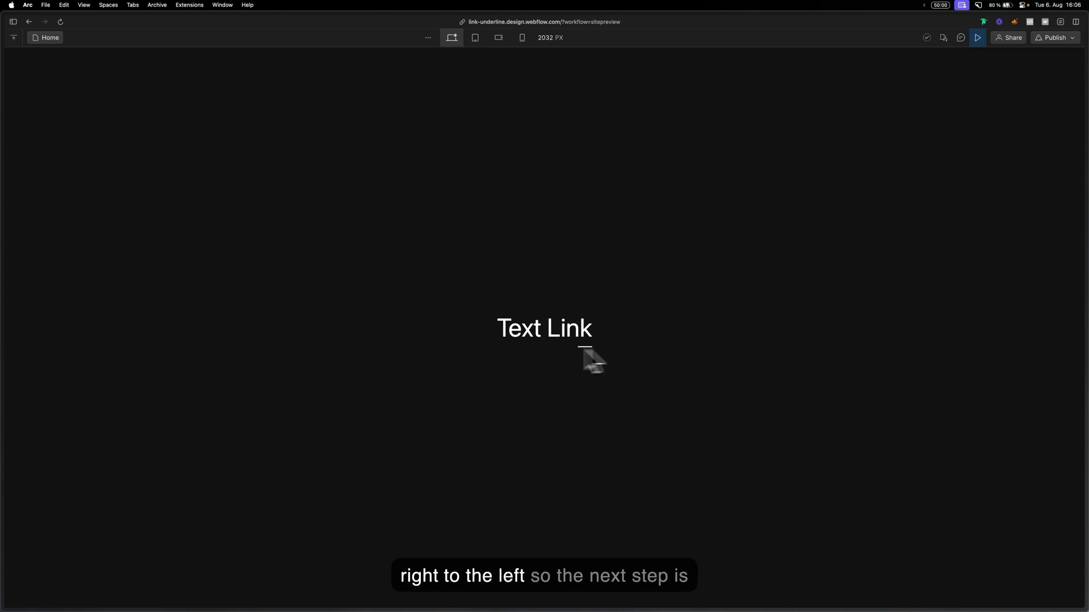
Step: Duplicate the hover-out Move action, set its X to -200% to reset the underline, then preview
click(977, 38)
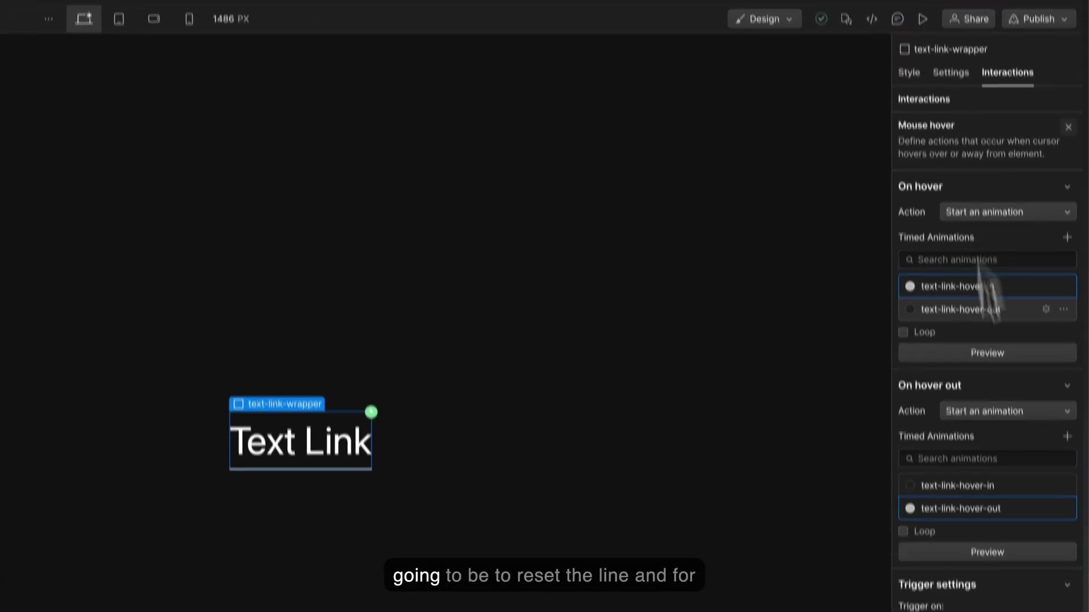
click(1046, 509)
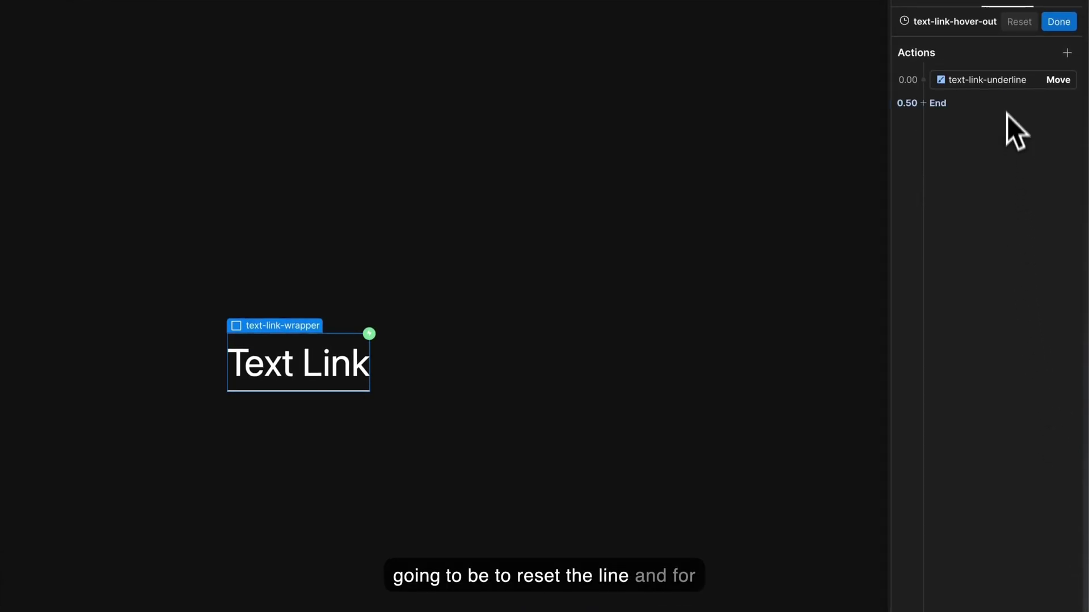
right_click(1006, 82)
click(1019, 147)
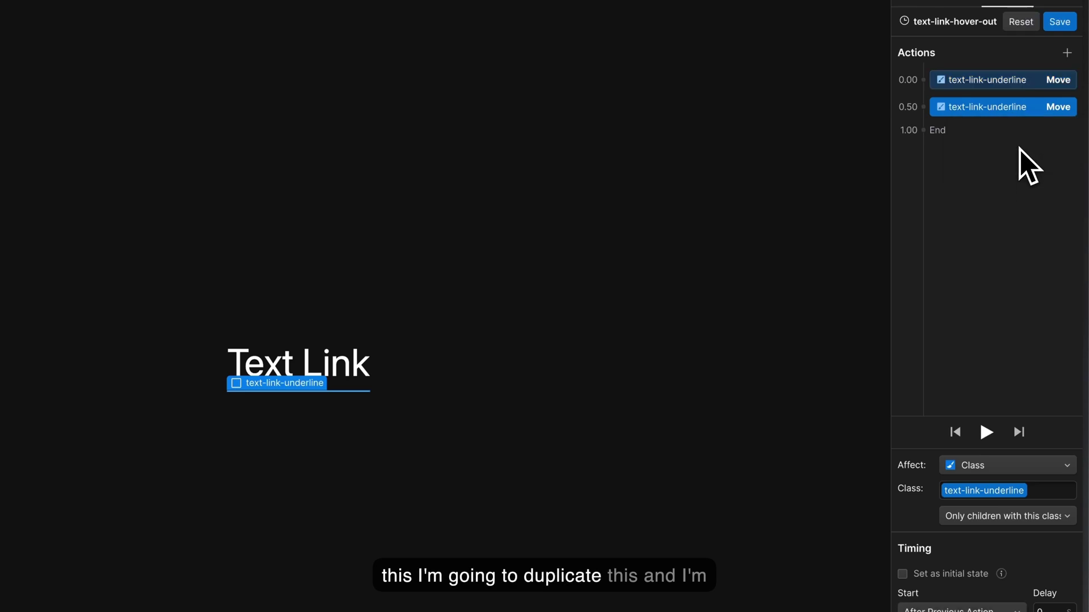
click(1048, 547)
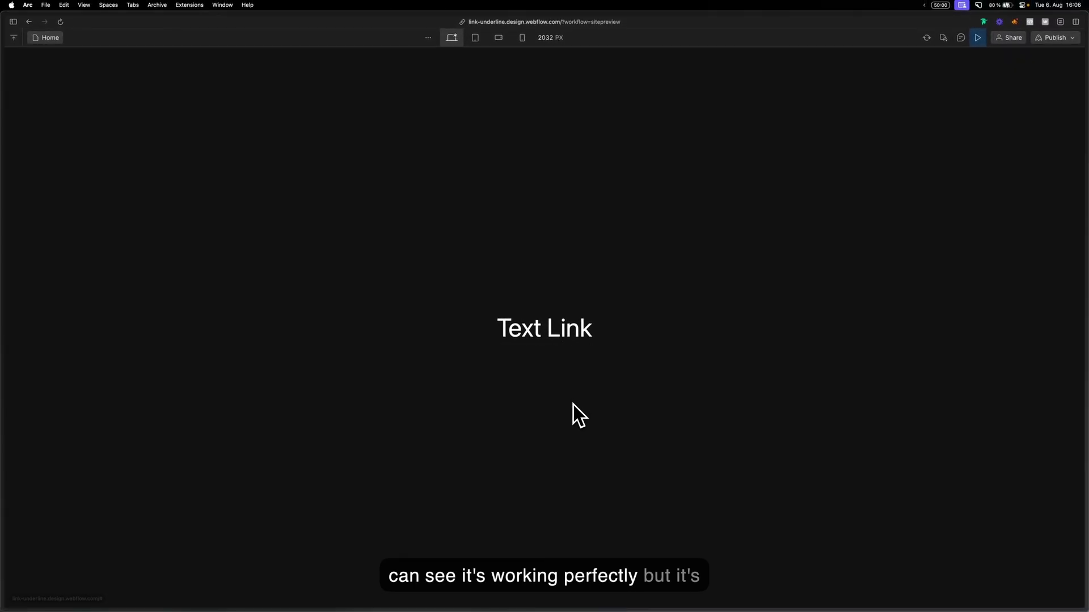
key(Escape)
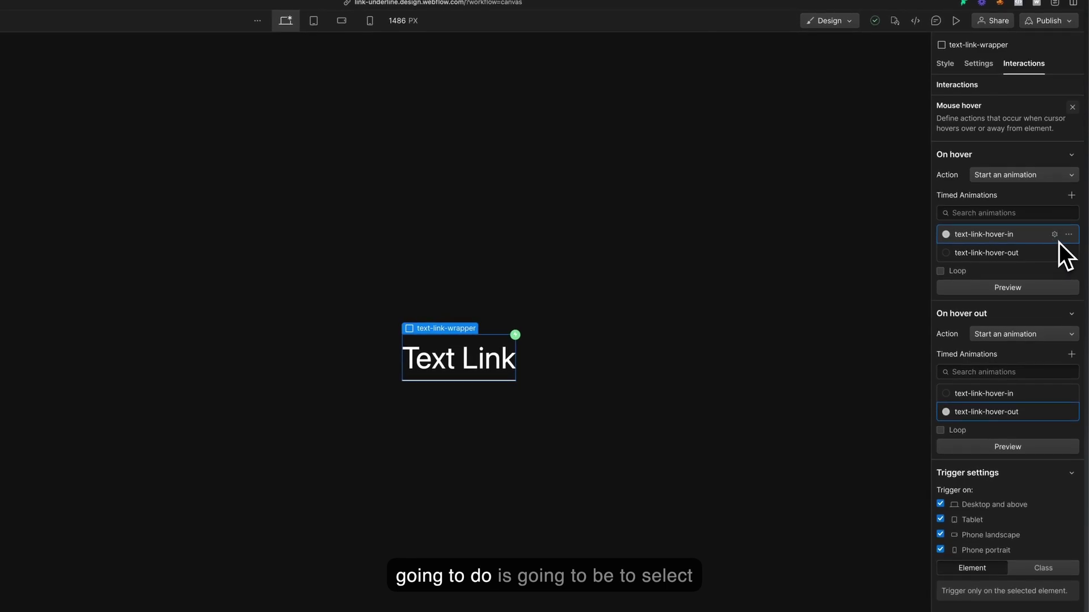
Step: Apply Out Circ easing to the second underline Move in text-link-hover-in and save
click(1054, 234)
click(1044, 153)
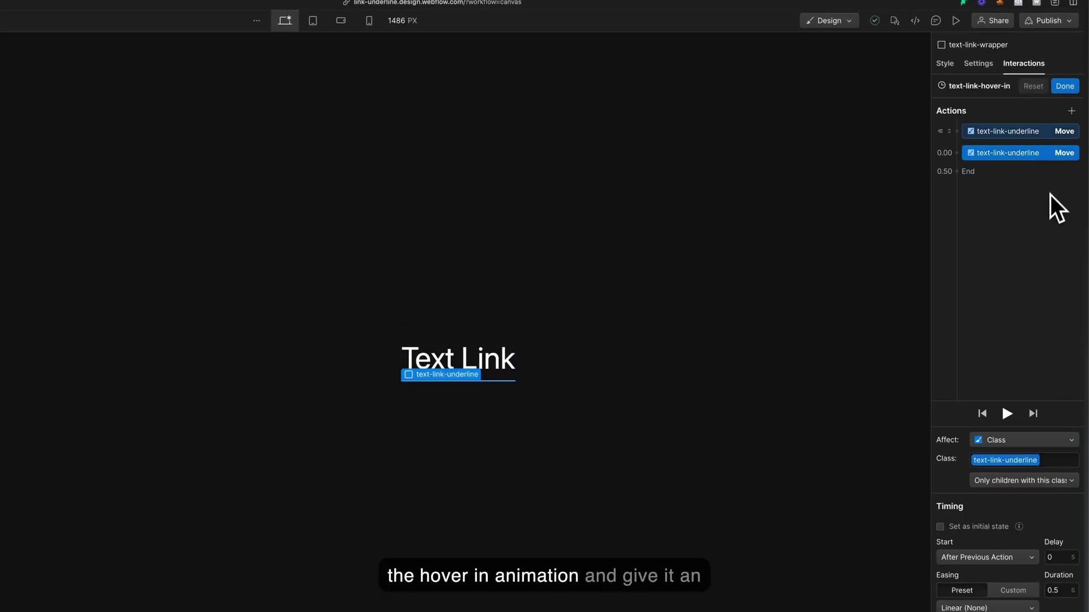
click(997, 589)
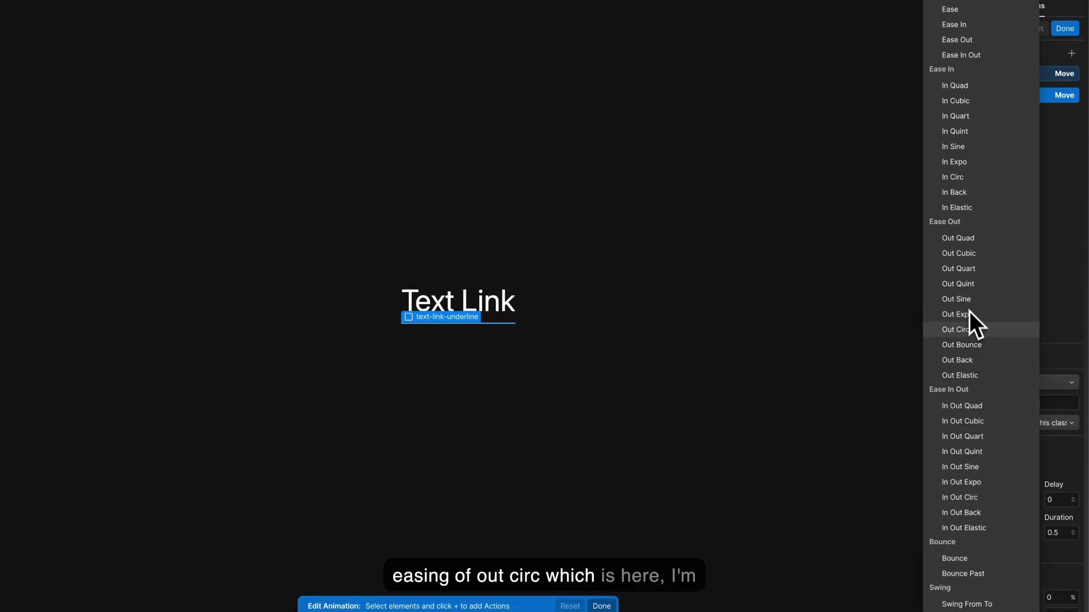
click(969, 329)
click(1061, 71)
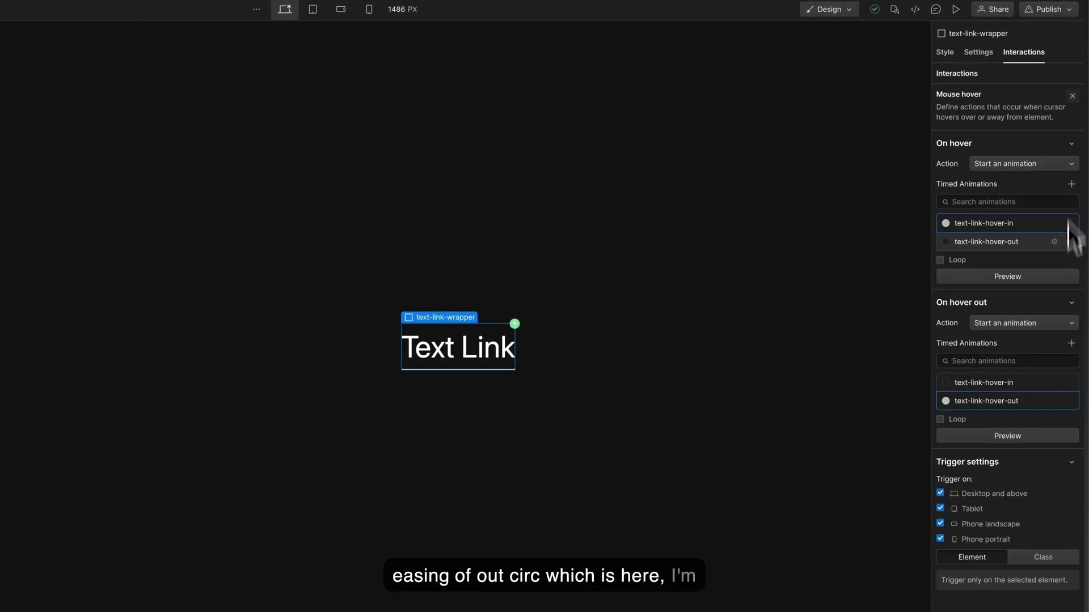
Step: Apply Out Circ easing to the first underline Move in text-link-hover-out
click(1054, 401)
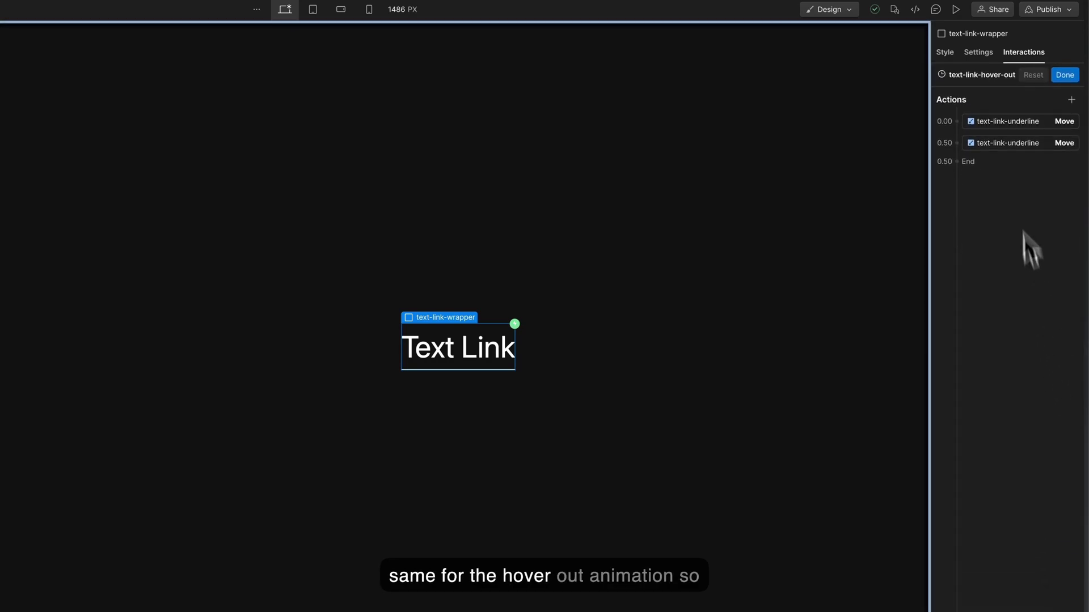
click(1011, 133)
drag(1011, 133, 1013, 140)
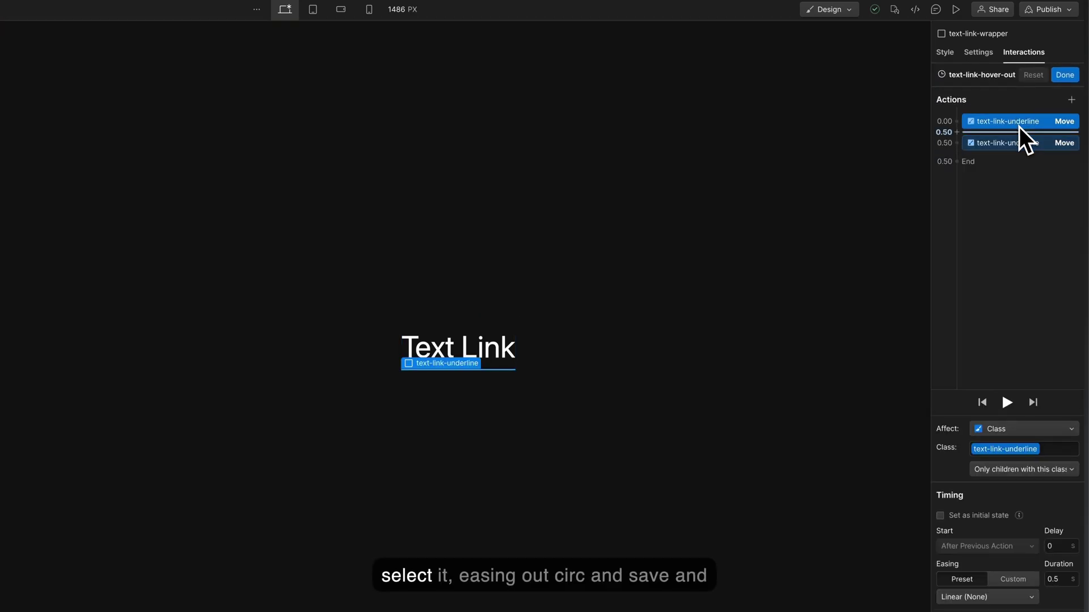
click(987, 597)
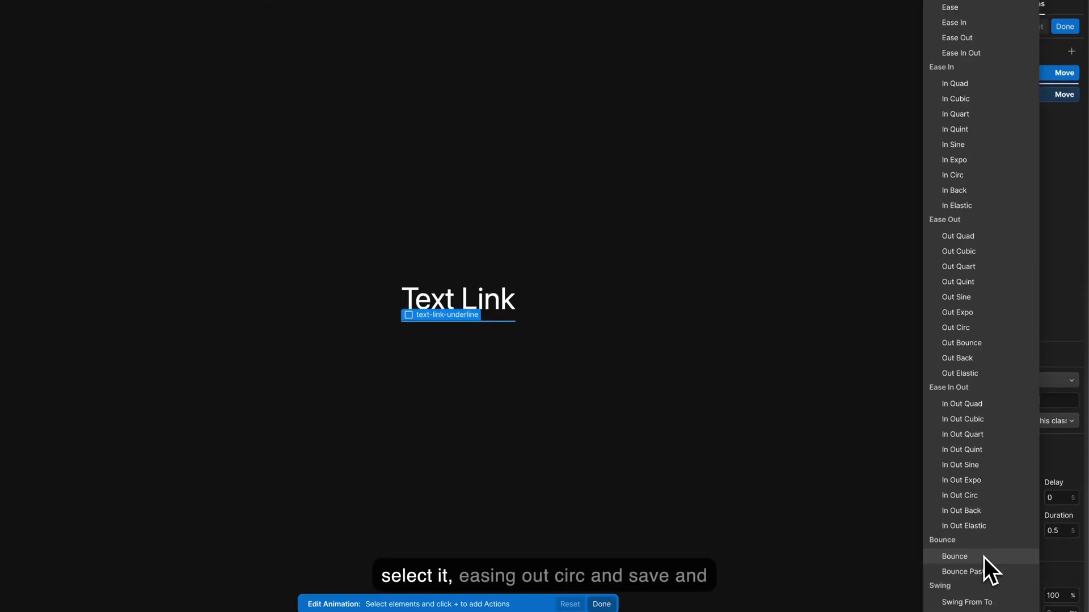
click(959, 329)
Step: Save the hover-out animation and preview the Text Link's eased underline slide
click(1066, 87)
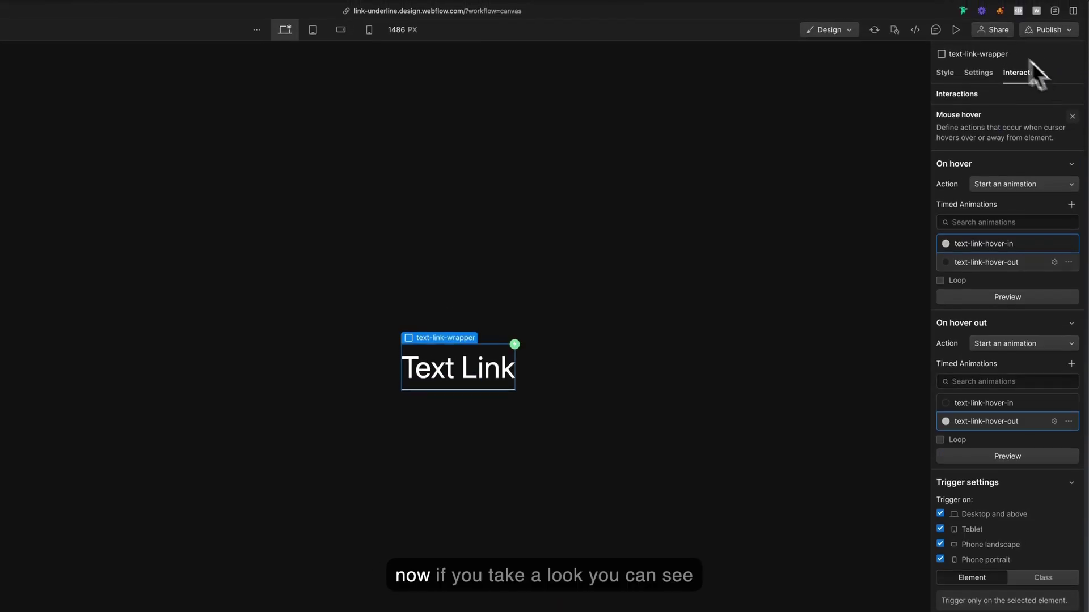
click(957, 21)
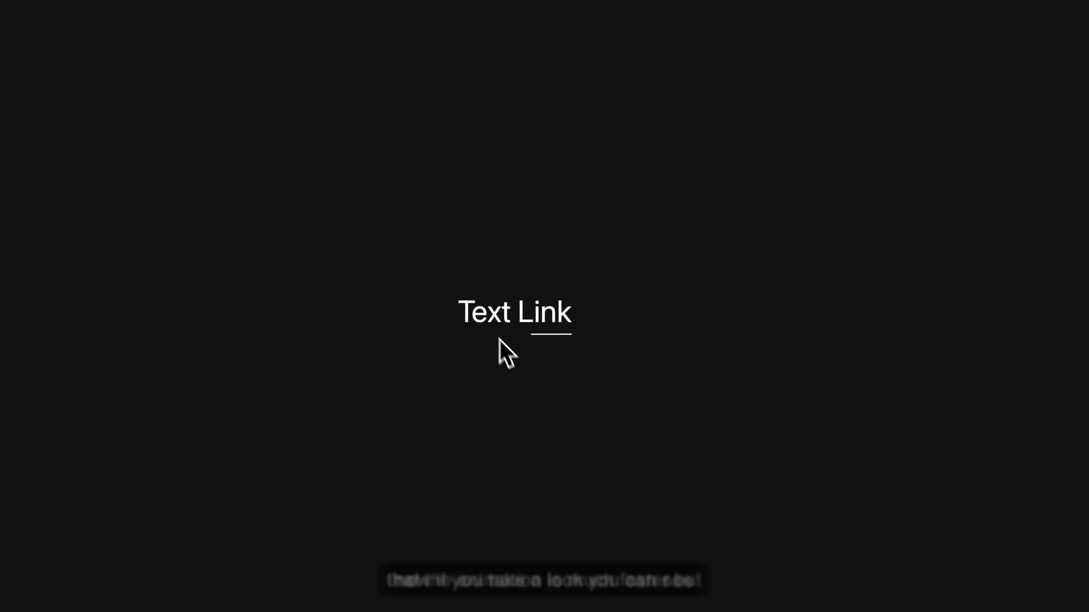